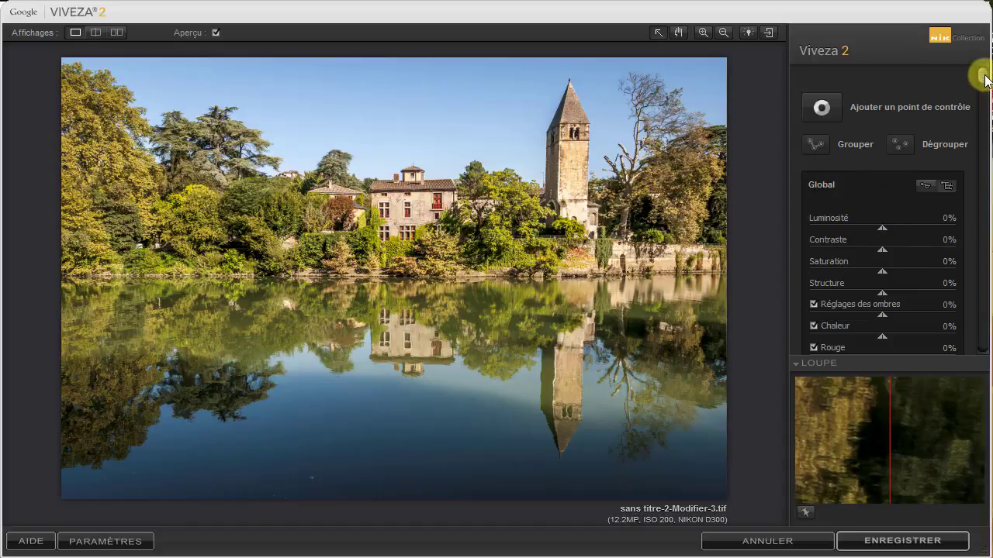
Add a control point on the autumn trees on the riverbank near the photo's left side.
left_click_drag(983, 76, 984, 118)
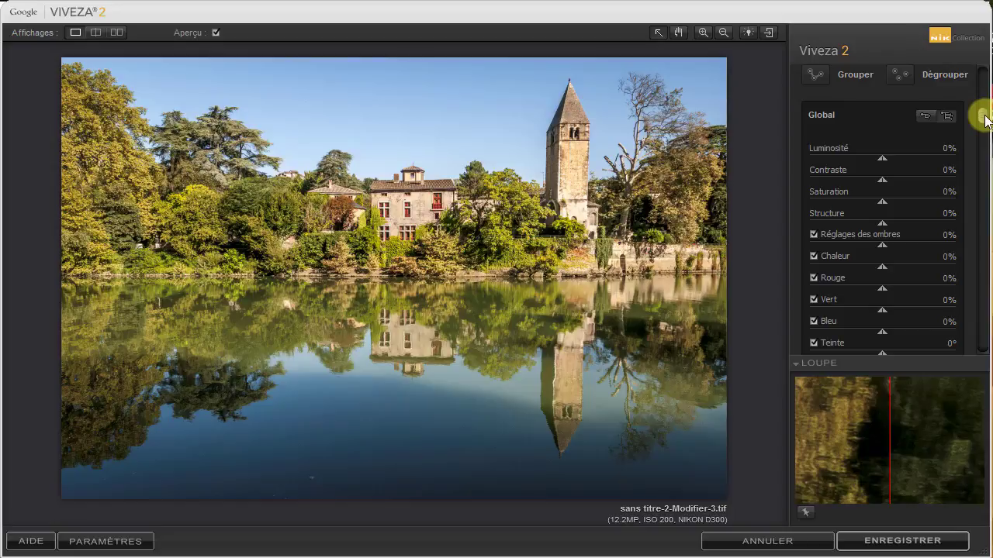
left_click_drag(985, 118, 984, 87)
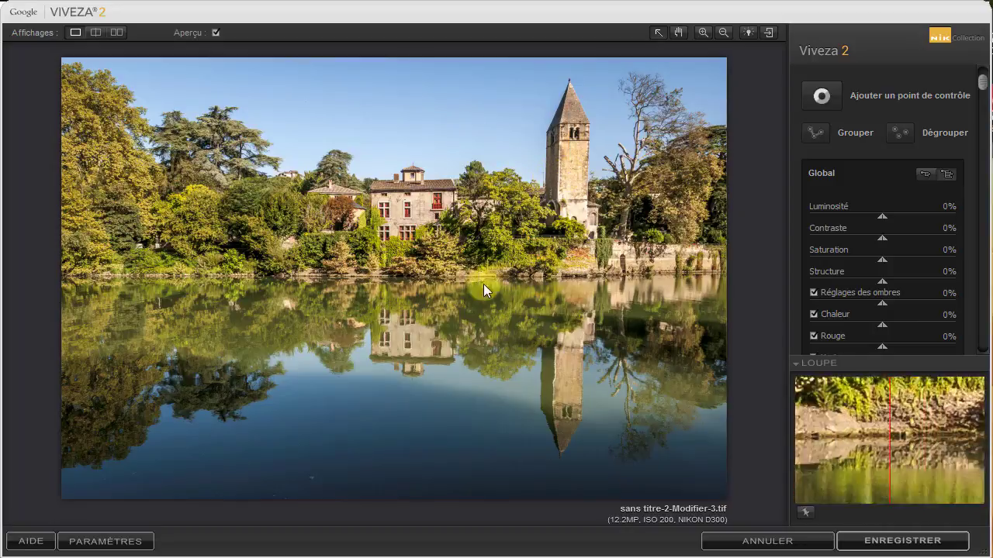
left_click(821, 96)
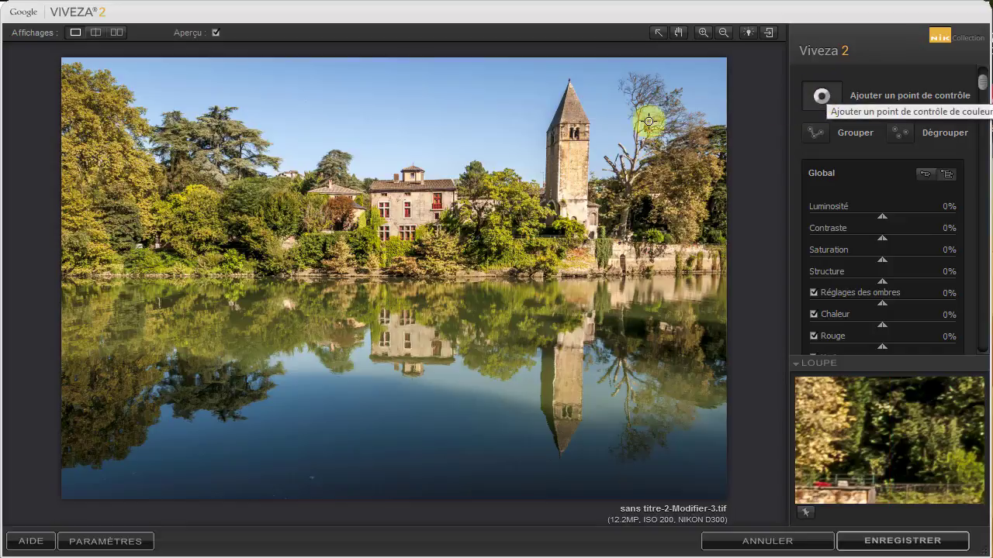
left_click(158, 205)
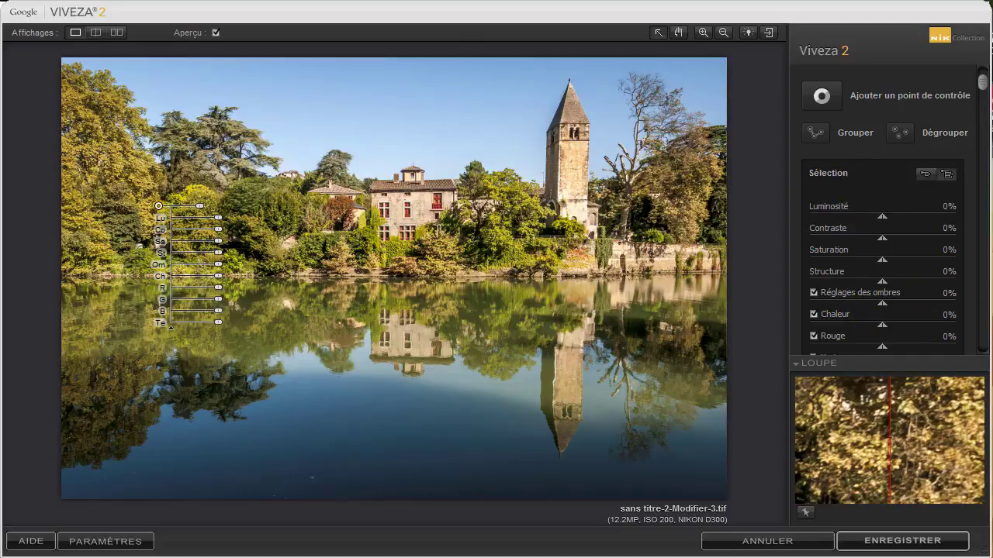
Enlarge the control point's area of influence to 100% so it covers the whole photo.
left_click_drag(980, 84, 924, 117)
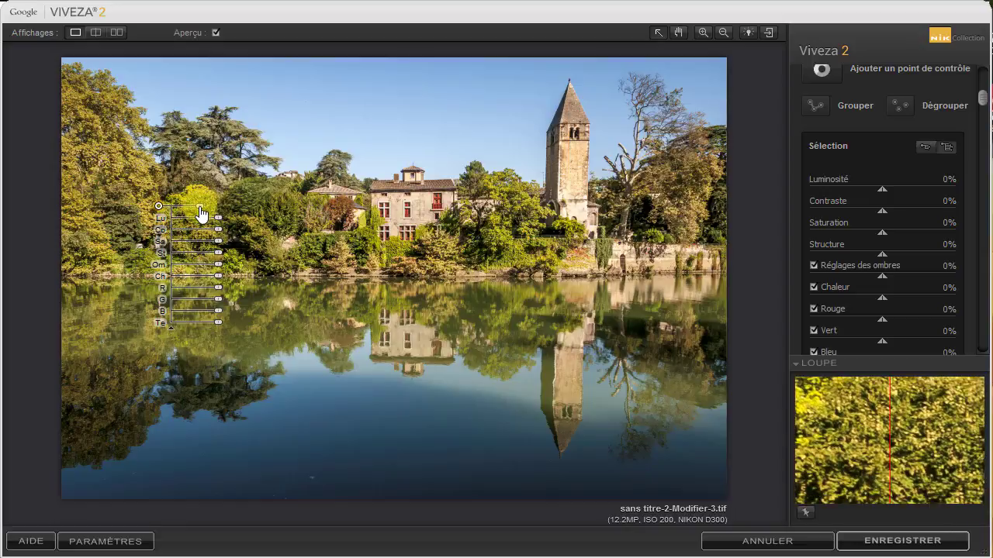
left_click_drag(200, 214, 200, 213)
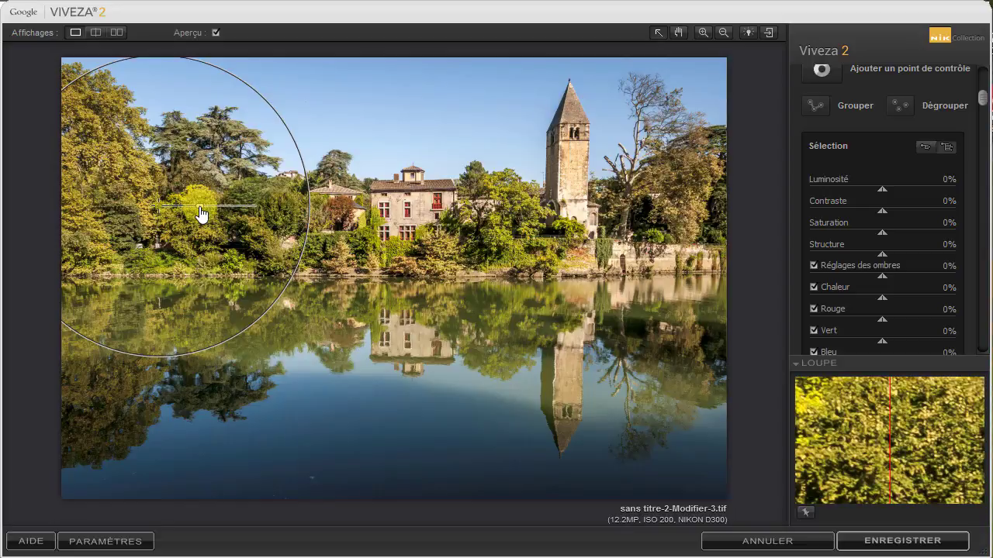
left_click_drag(200, 213, 288, 215)
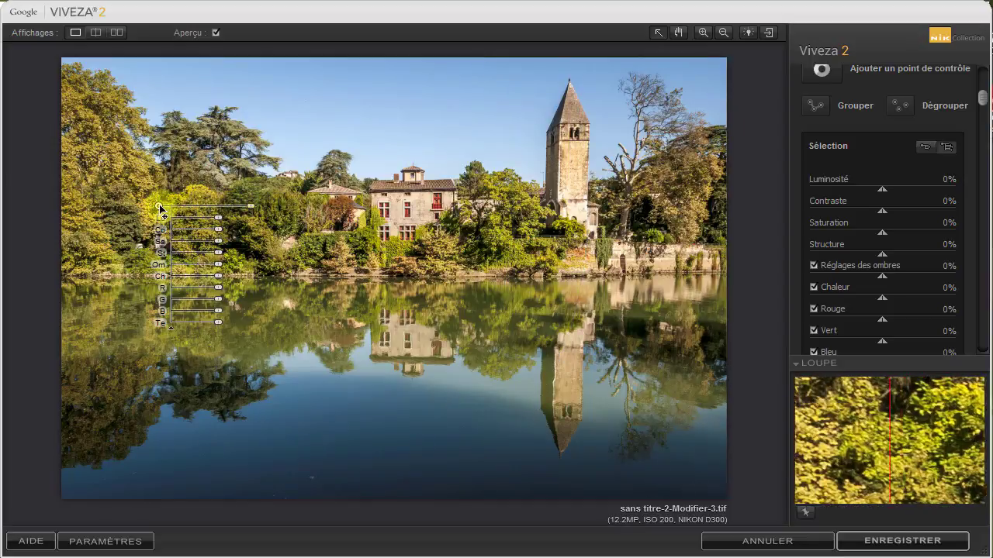
Move the control point onto the neighbouring yellow-green tree and set its Vert value to 51%.
left_click_drag(159, 206, 202, 213)
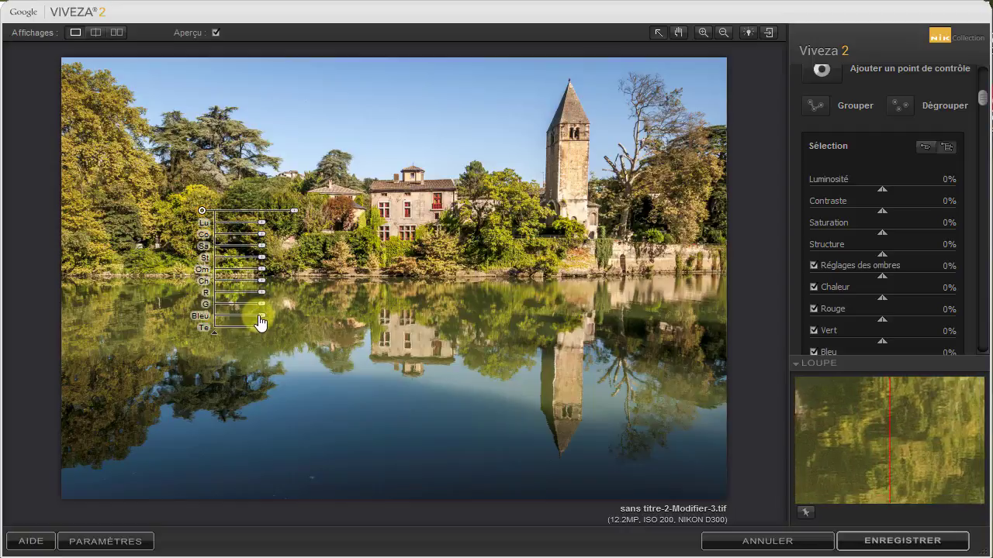
left_click_drag(262, 304, 280, 304)
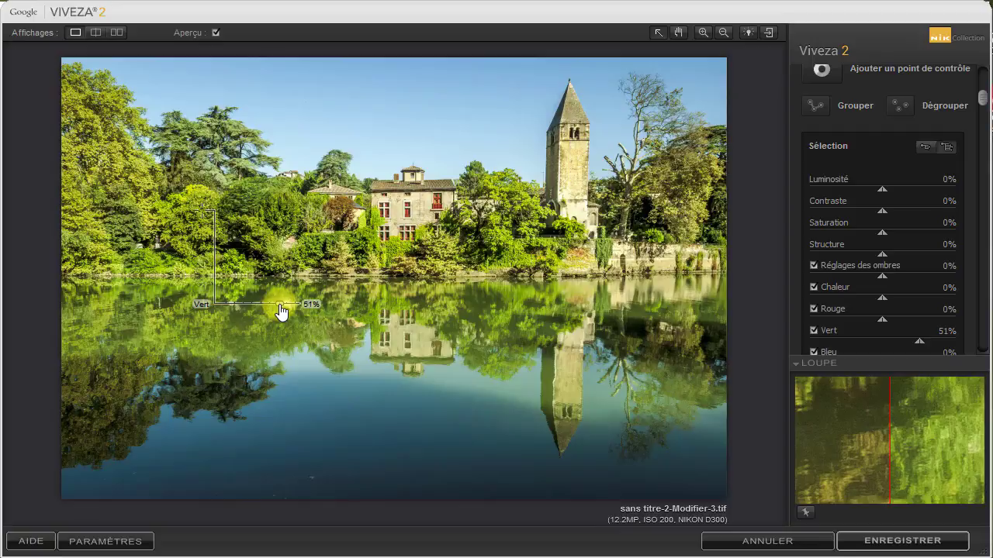
left_click_drag(280, 304, 281, 307)
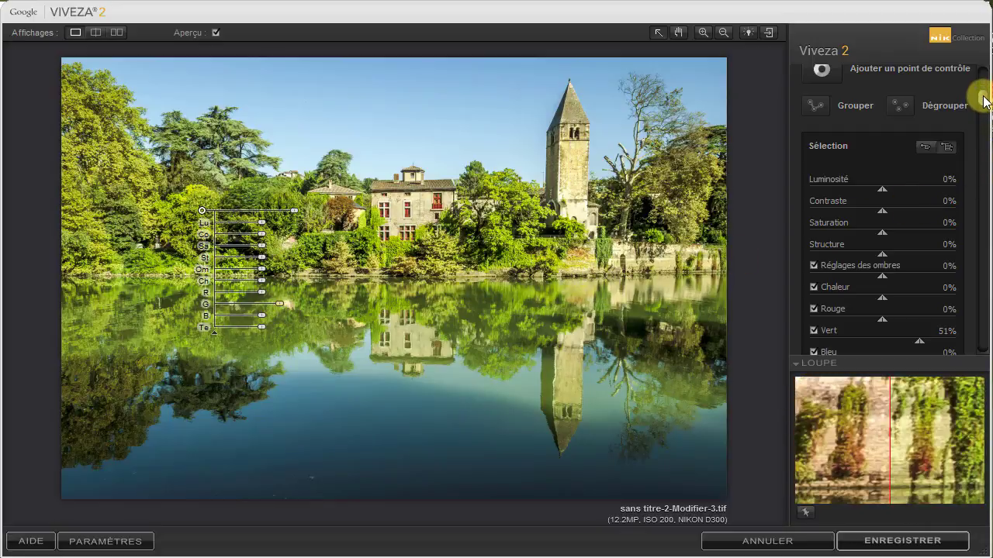
Compare the photo with and without the effect of Point de contrôle 1, leaving the effect enabled.
left_click_drag(984, 101, 979, 247)
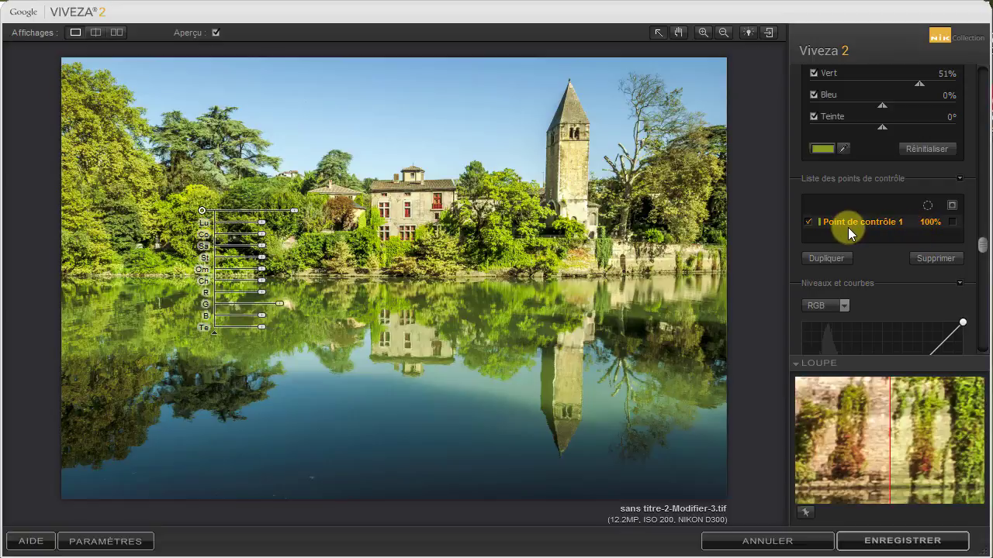
left_click(807, 222)
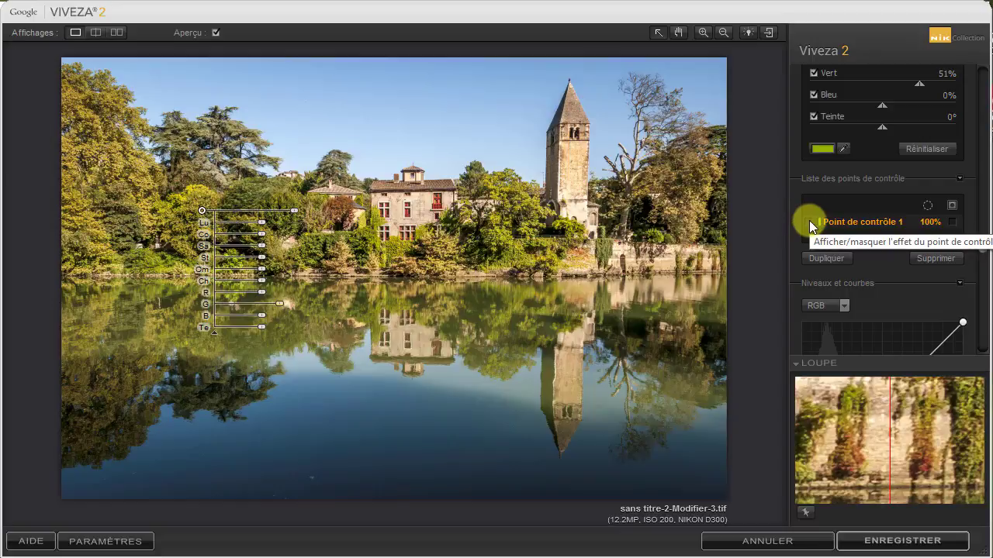
left_click(809, 224)
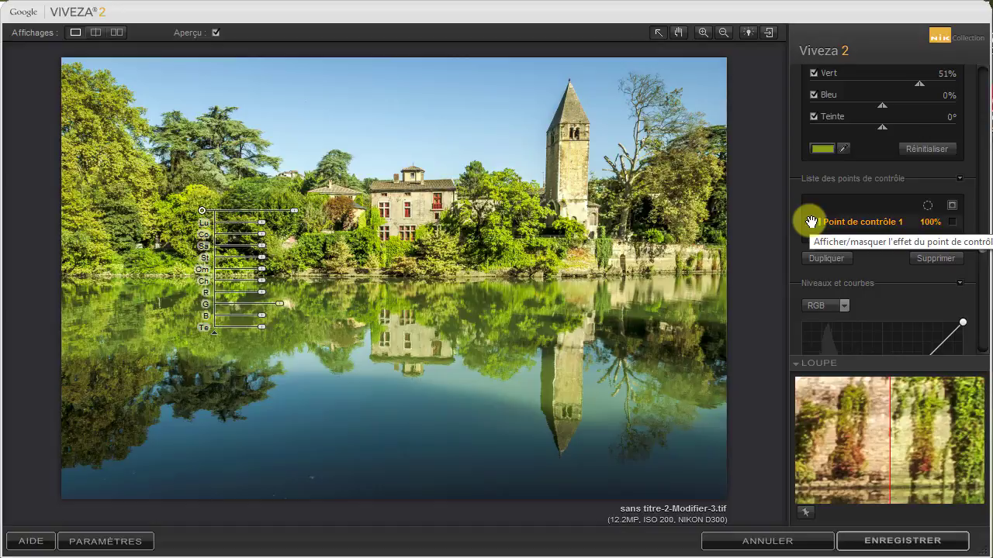
left_click(810, 222)
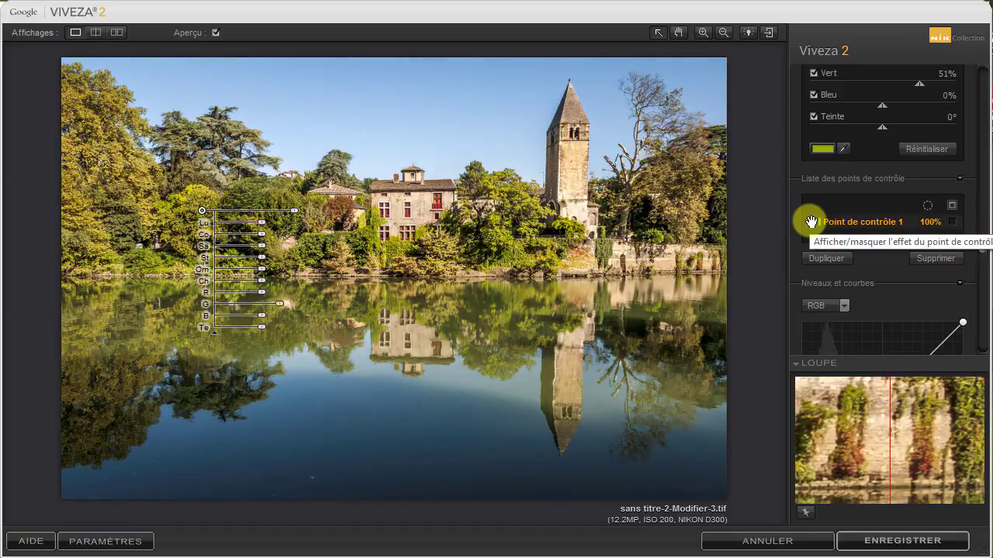
left_click(811, 221)
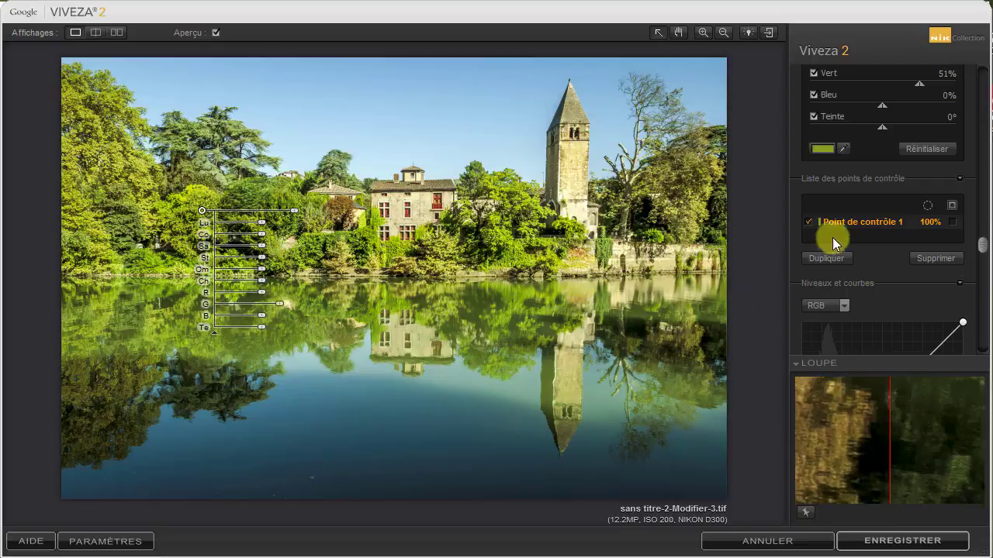
left_click(811, 222)
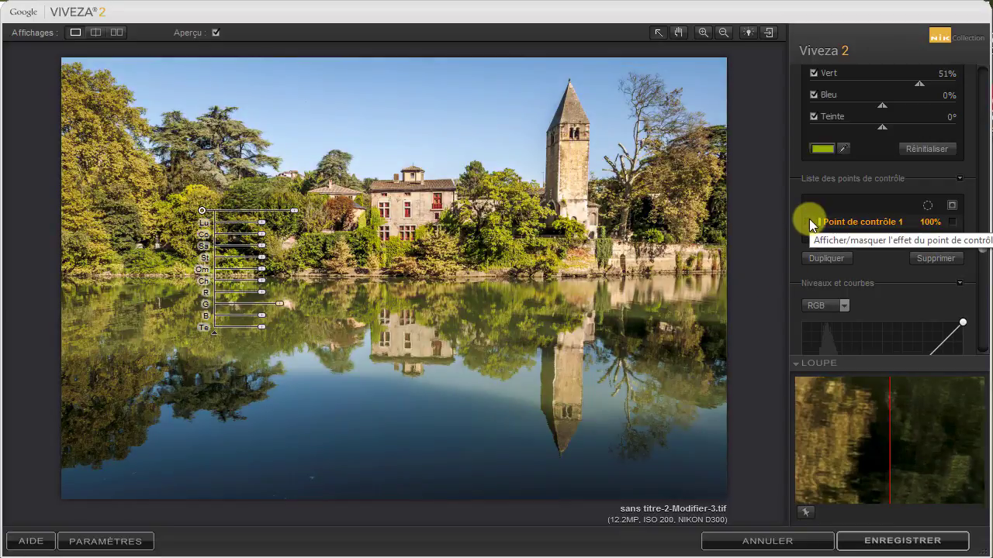
left_click(811, 221)
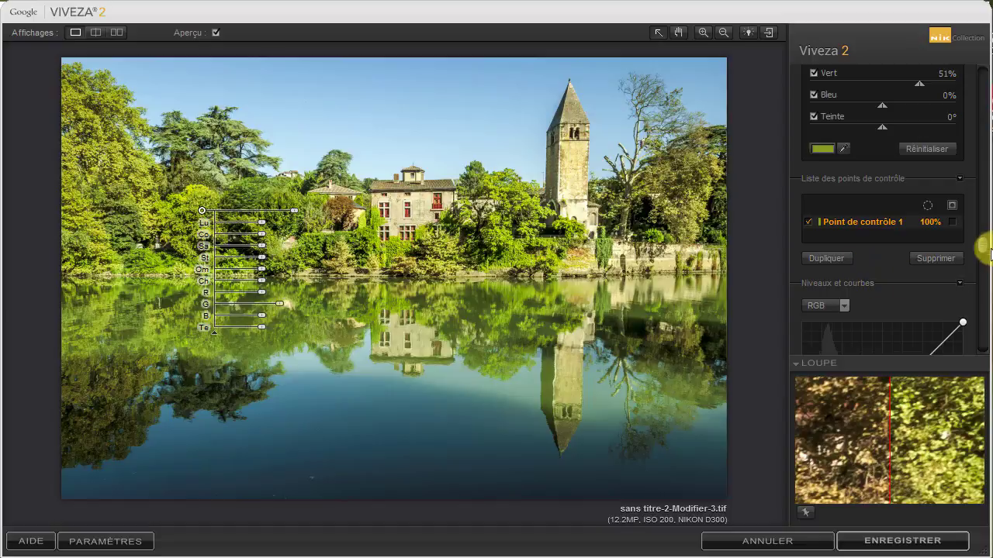
Add a second control point on the sunlit face of the church tower and set its area of influence to 50%.
scroll(988, 163, "up", 3)
scroll(987, 159, "up", 5)
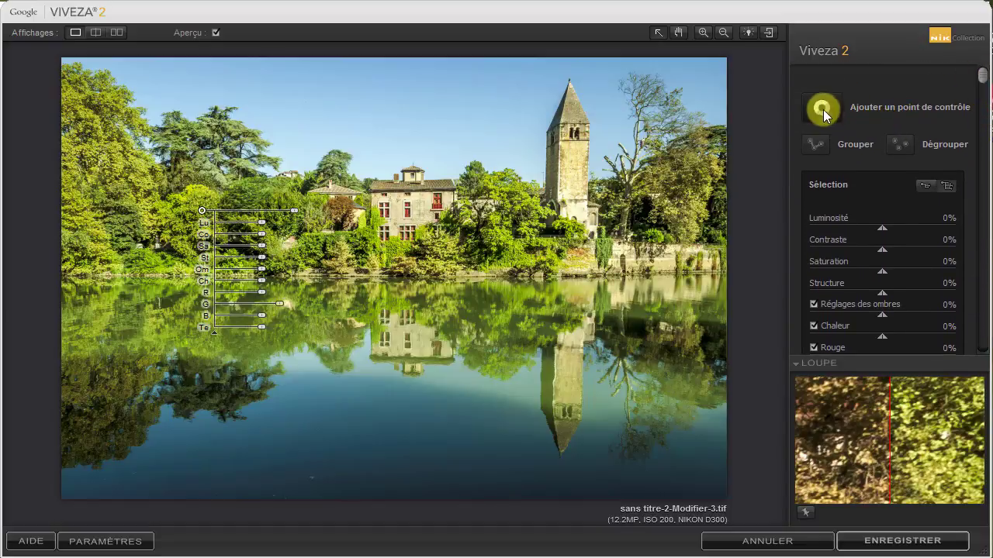
left_click(821, 107)
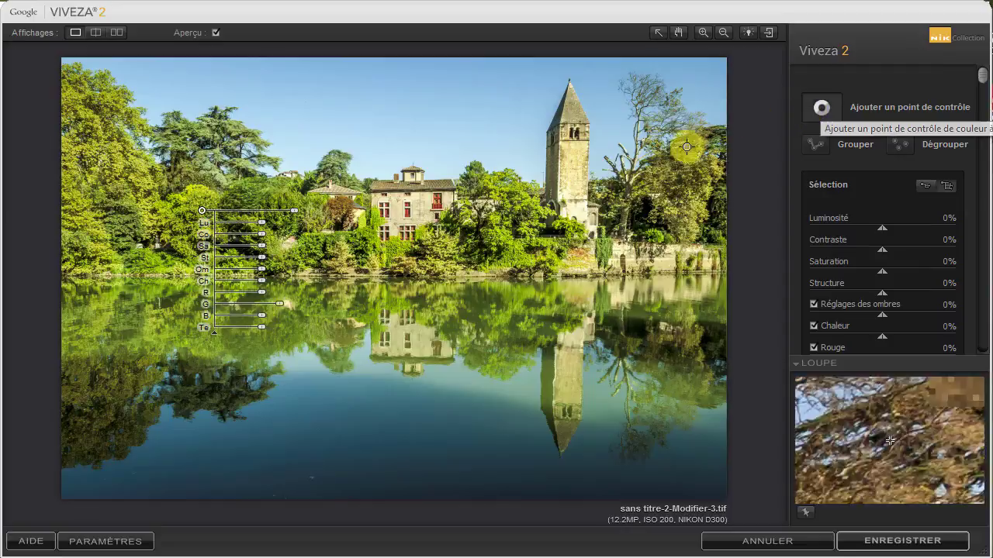
left_click(573, 169)
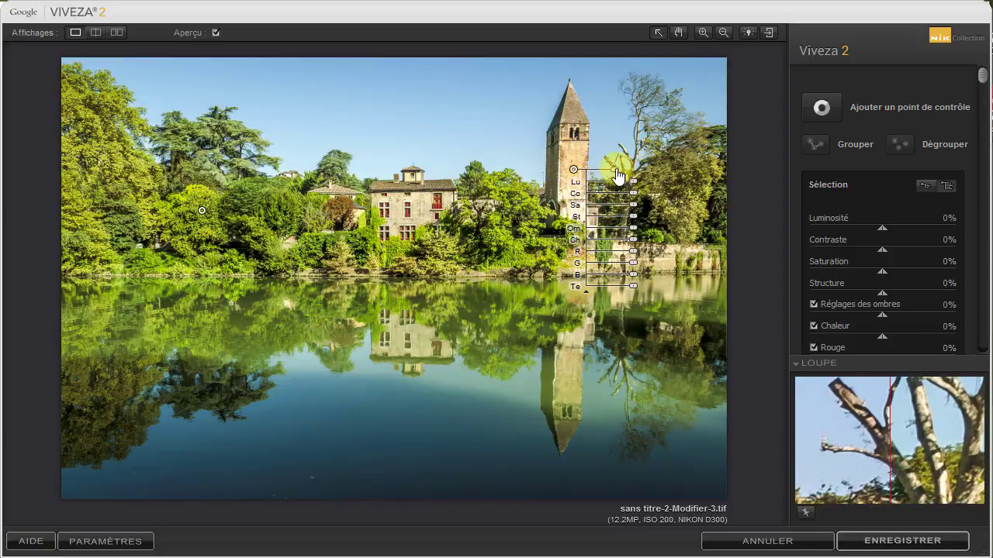
left_click_drag(616, 175, 634, 176)
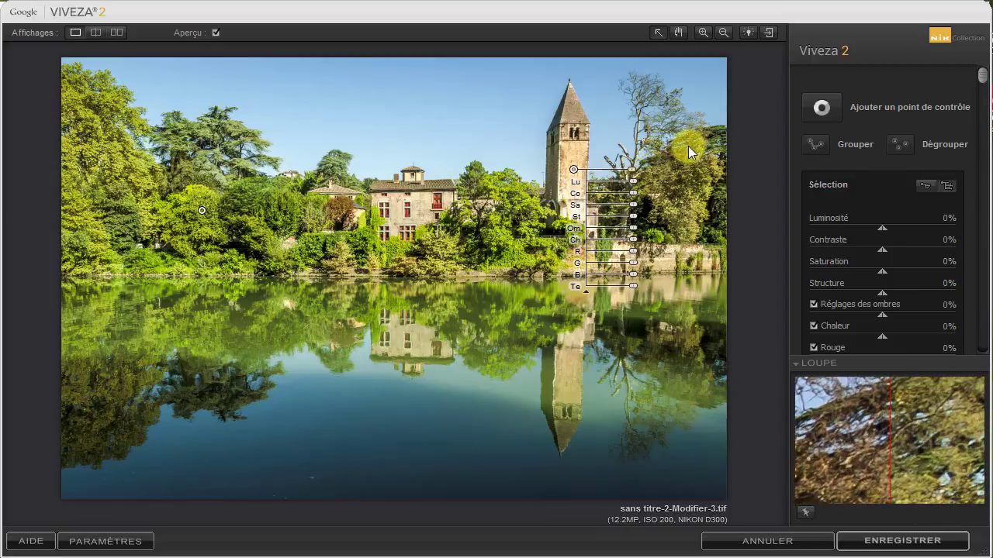
Select both control points together and set their Saturation to 29% and Structure to 31%.
left_click_drag(688, 145, 179, 271)
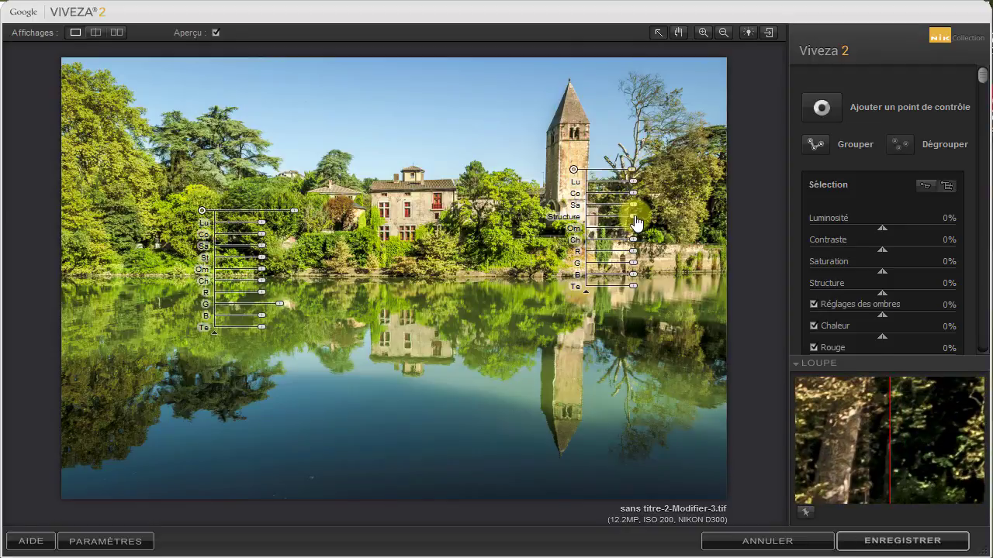
left_click_drag(634, 211, 634, 211)
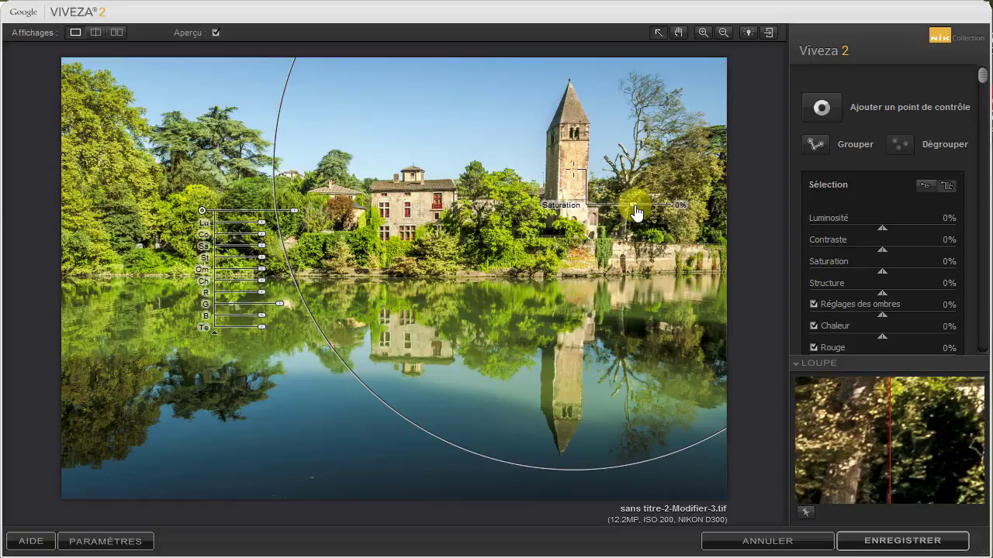
left_click_drag(634, 211, 647, 211)
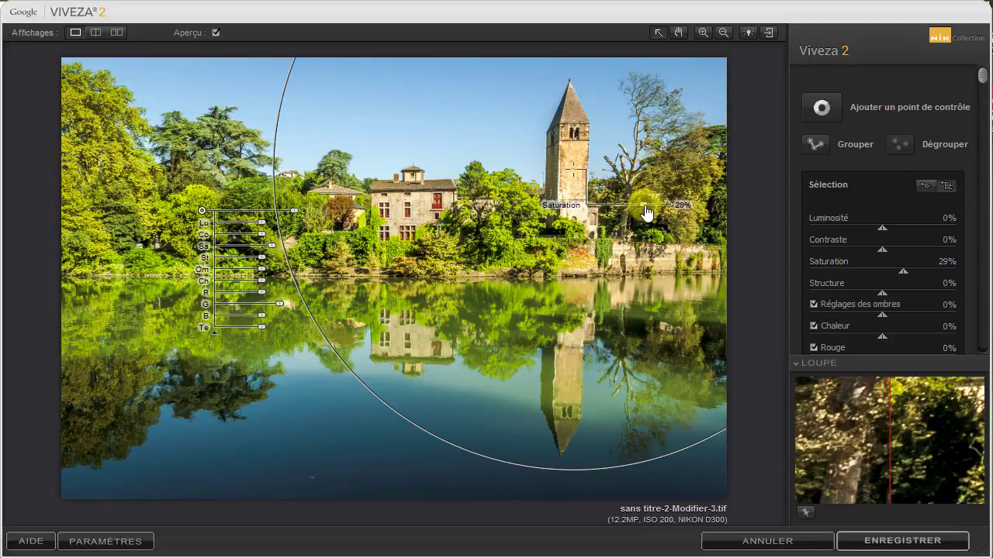
mouse_move(647, 212)
left_mouse_down()
mouse_move(635, 222)
mouse_move(645, 223)
left_mouse_up()
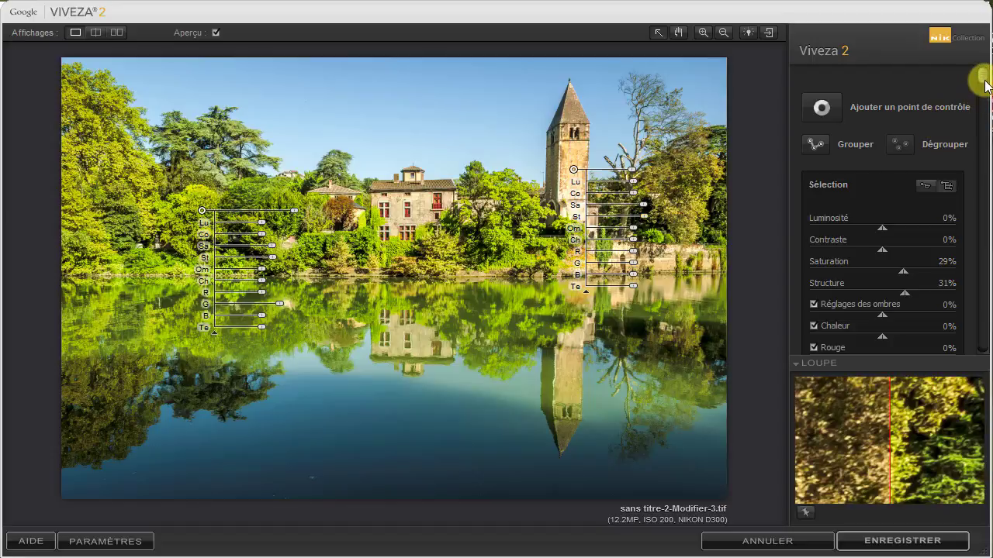
Examine the selection mask of Point de contrôle 1, hide it, and display the mask of Point de contrôle 2.
left_click_drag(985, 80, 985, 247)
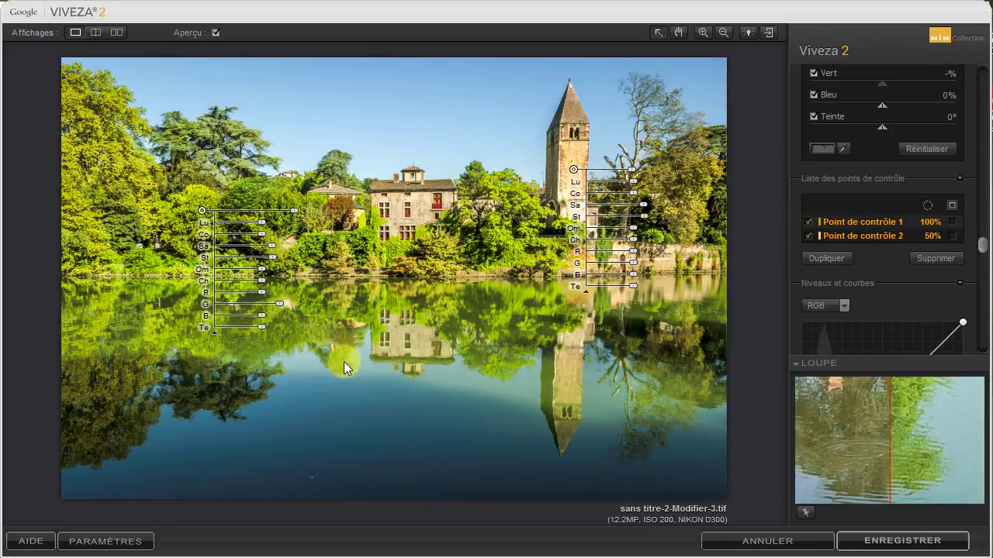
left_click(954, 221)
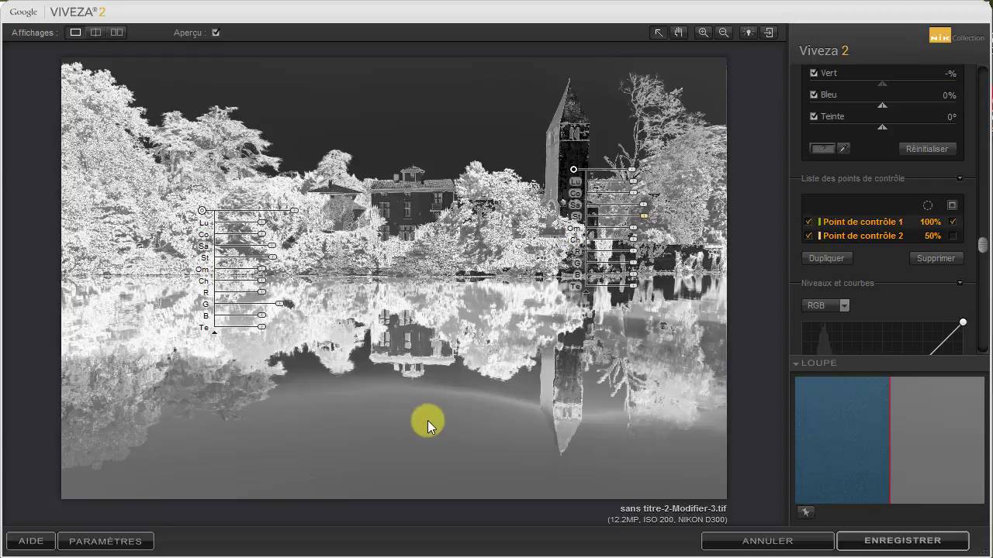
left_click(952, 222)
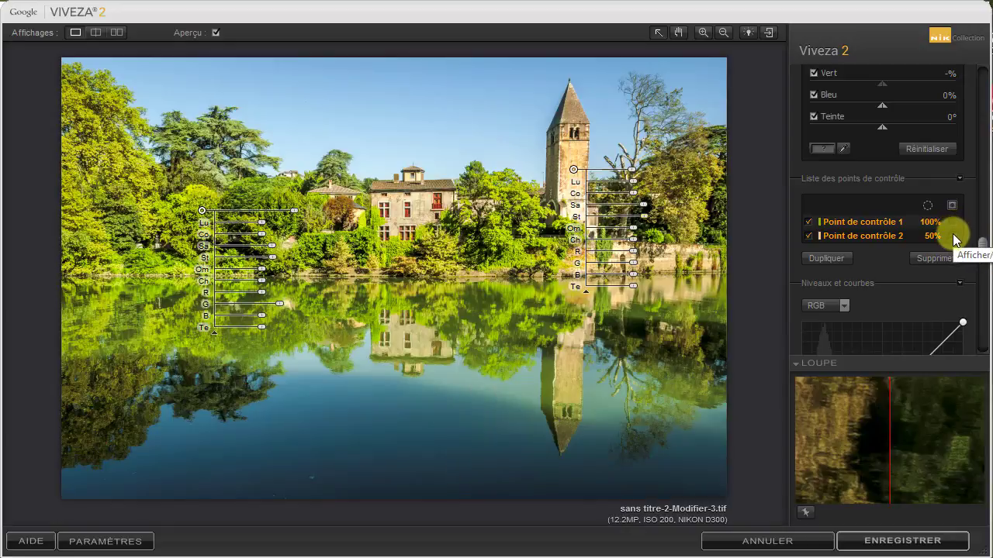
left_click(952, 235)
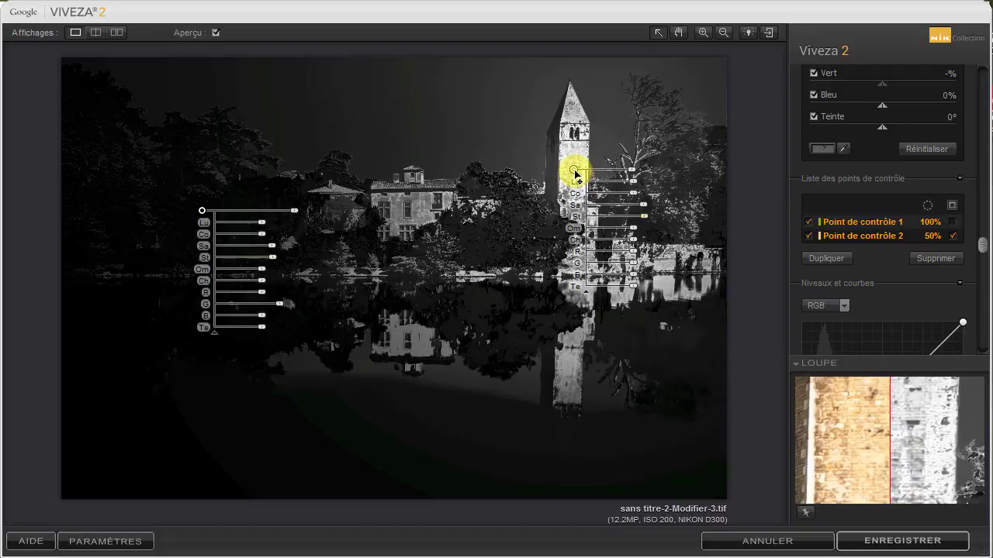
Duplicate the tower's control point onto the house façade at 16% size and onto the riverside stone wall at 11% size.
left_click_drag(575, 174, 417, 206)
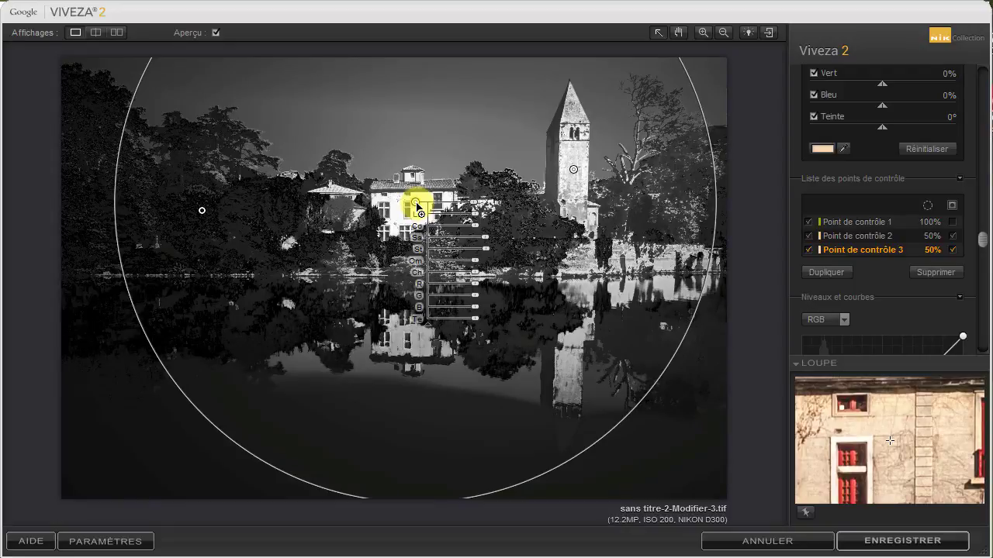
left_click_drag(417, 206, 454, 210)
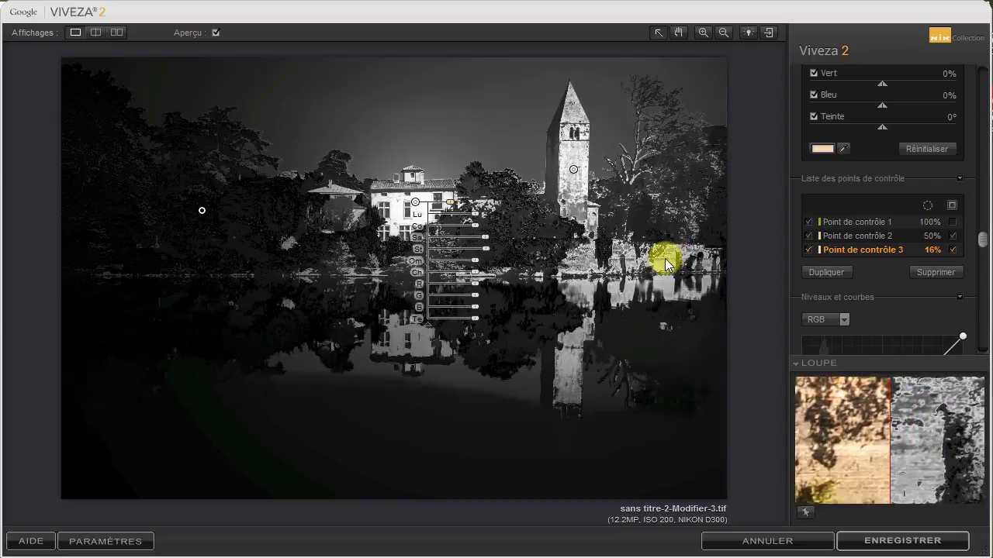
mouse_move(576, 173)
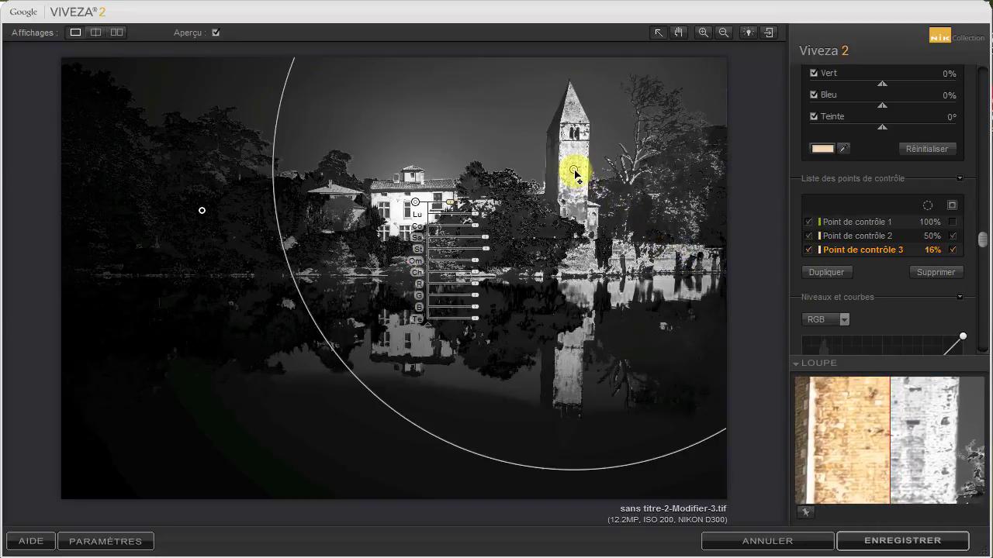
left_click_drag(576, 174, 630, 265)
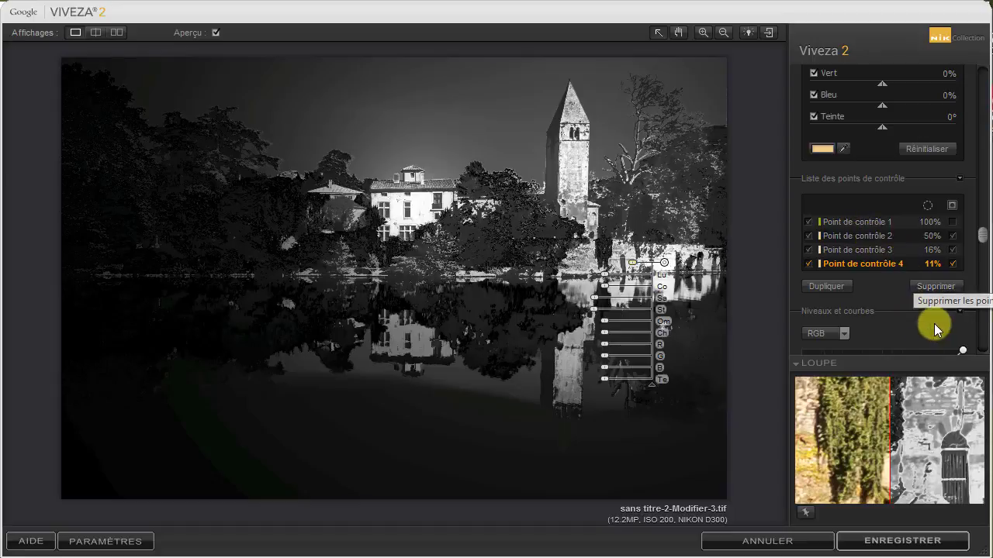
Display the selection masks of all control points to check the combined coverage, and hide them all.
left_click(952, 207)
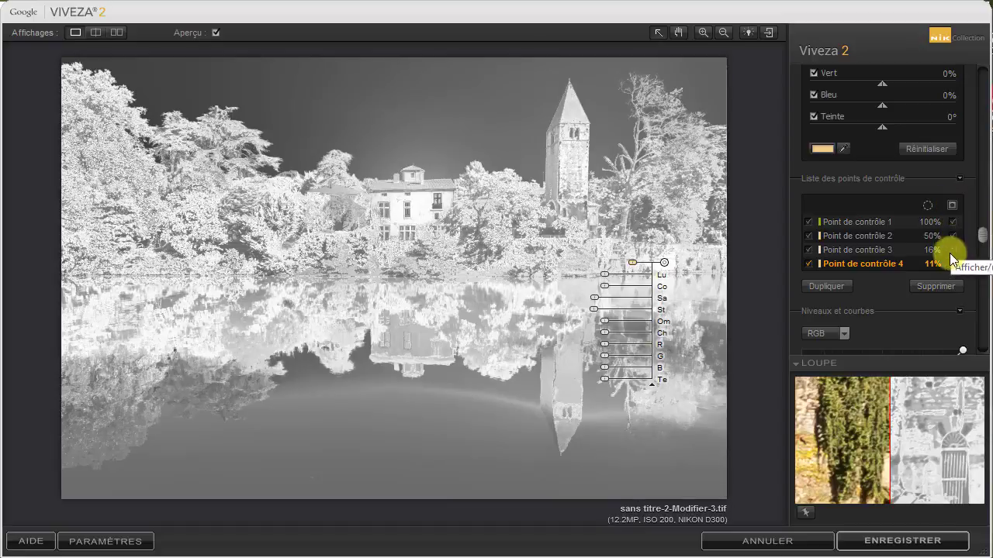
left_click(952, 208)
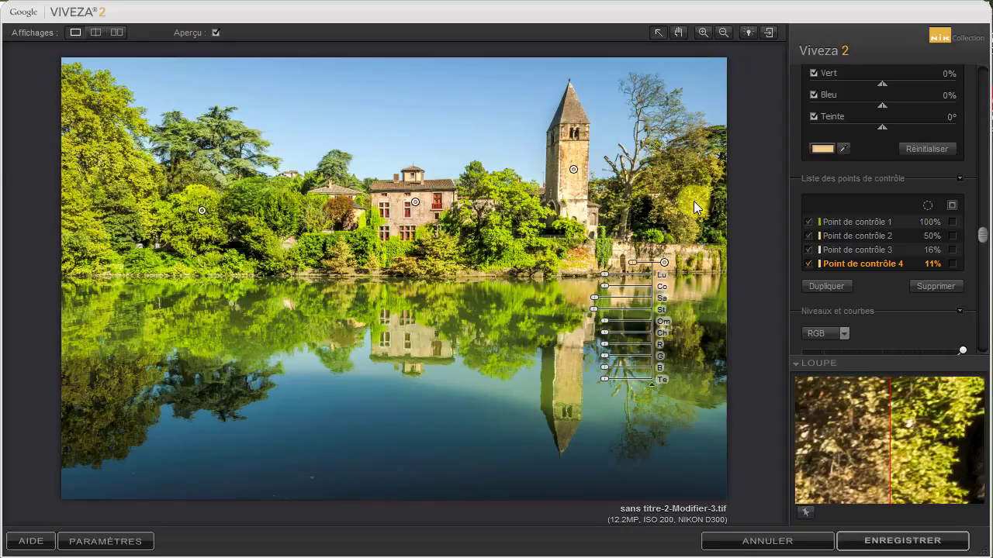
Add a control point in the blue sky, enlarge it to 65%, and raise its Bleu value to 53%.
scroll(982, 237, "up", 5)
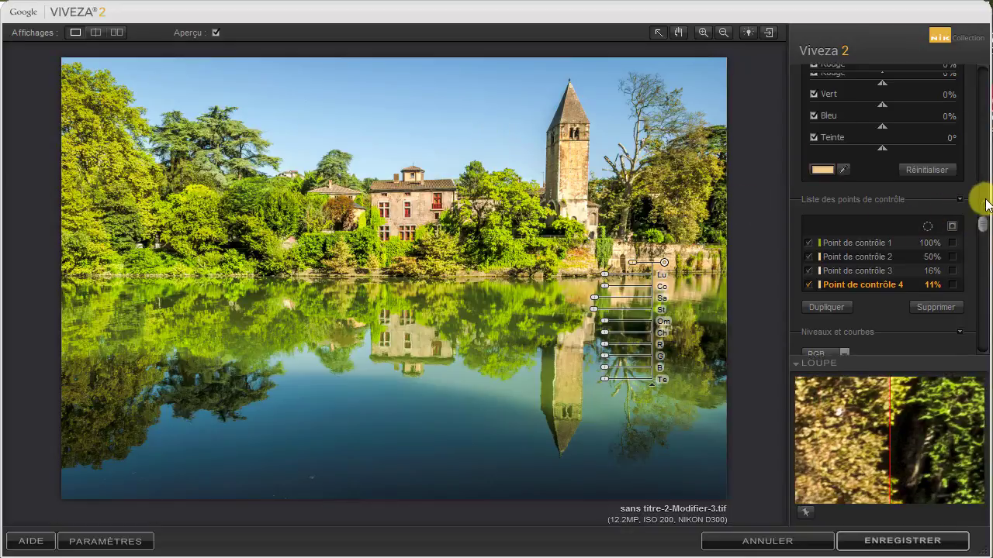
left_click(818, 110)
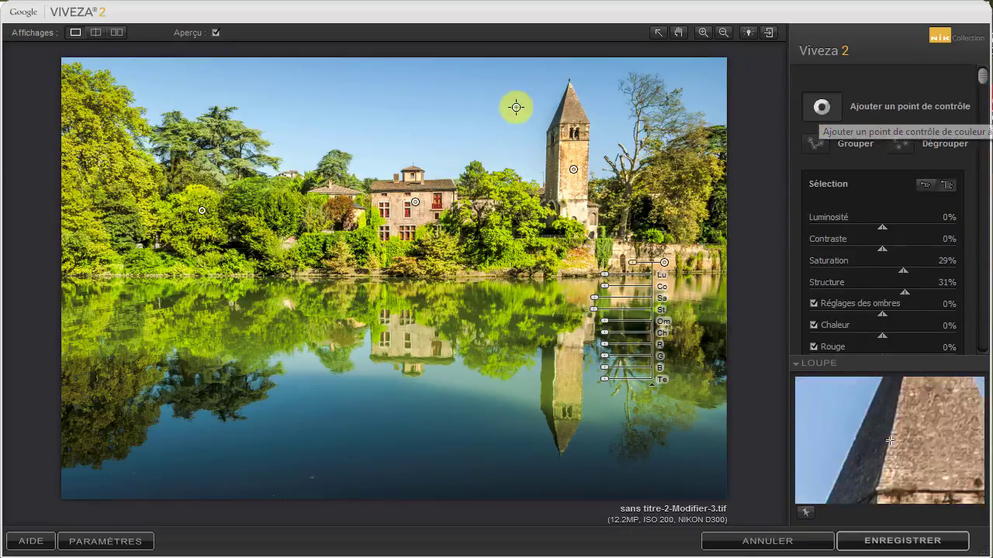
left_click(411, 104)
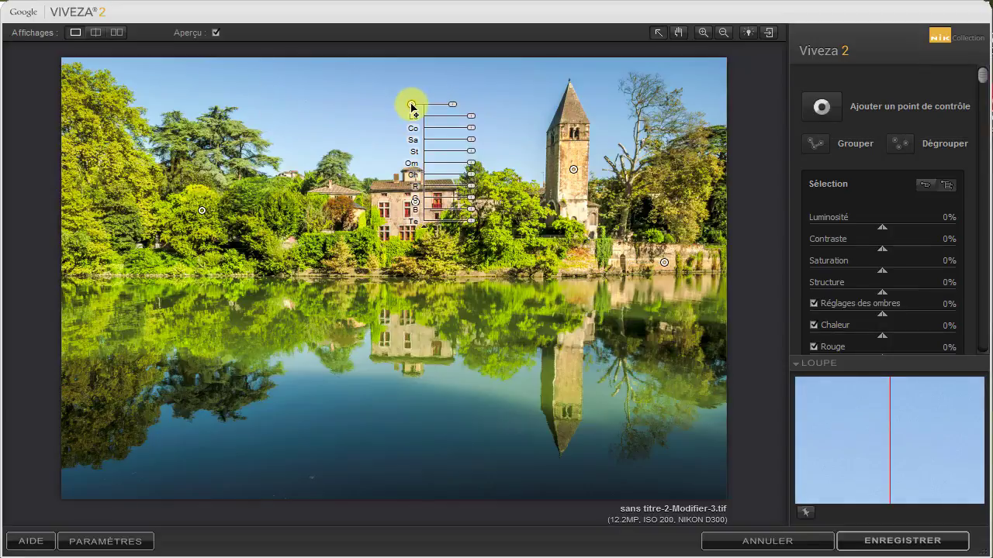
left_click_drag(453, 104, 480, 104)
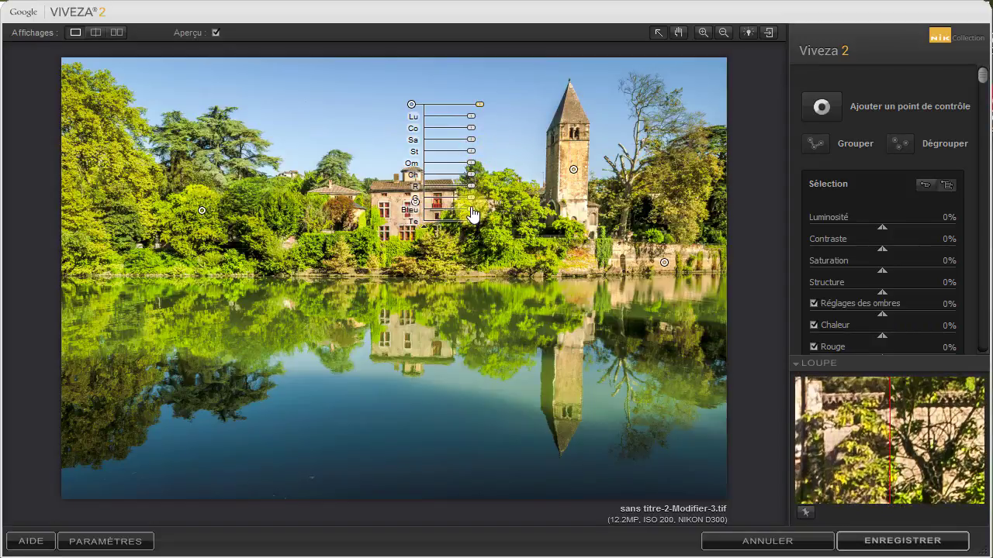
mouse_move(473, 214)
left_mouse_down()
mouse_move(505, 218)
mouse_move(492, 219)
left_mouse_up()
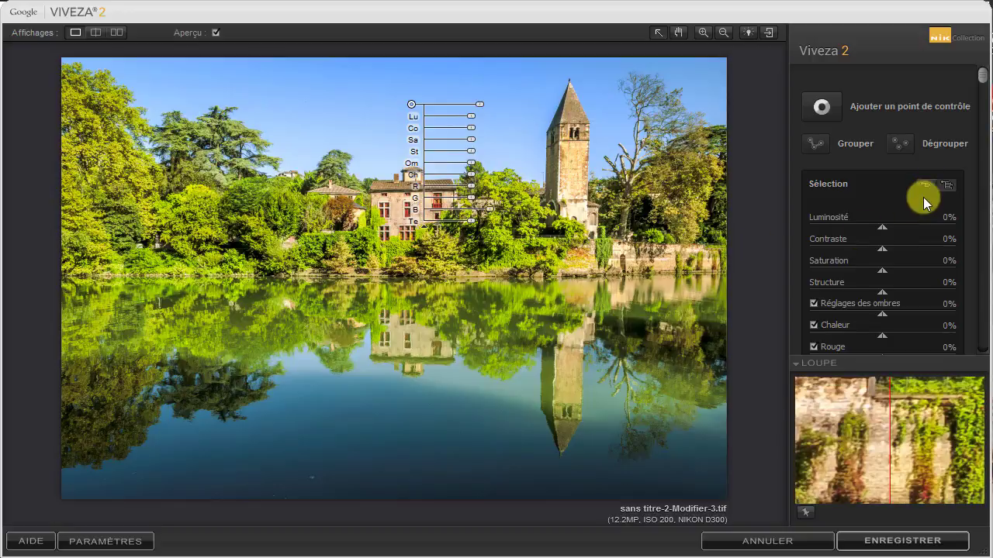
Display the selection mask of the sky's control point to check its coverage, and hide it.
left_click_drag(982, 75, 985, 237)
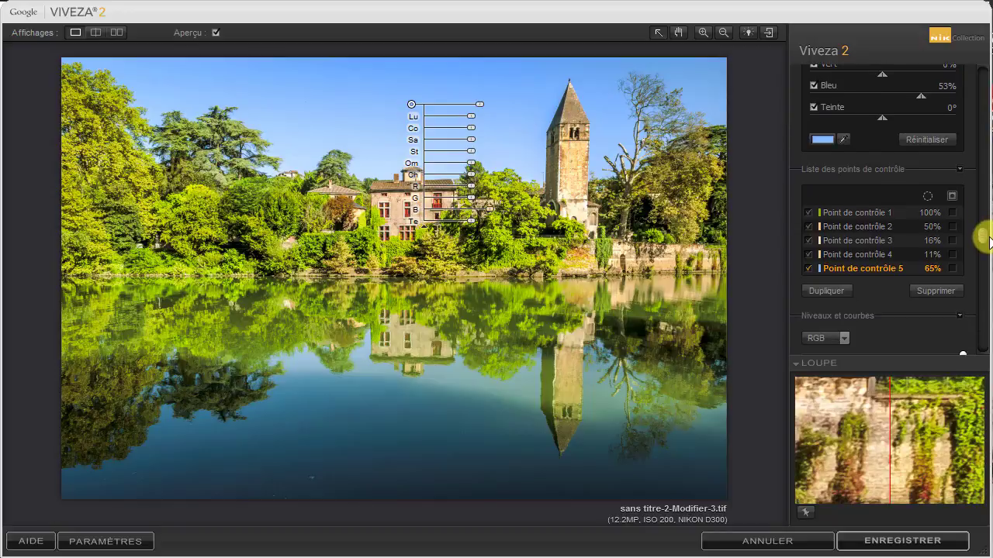
left_click(952, 268)
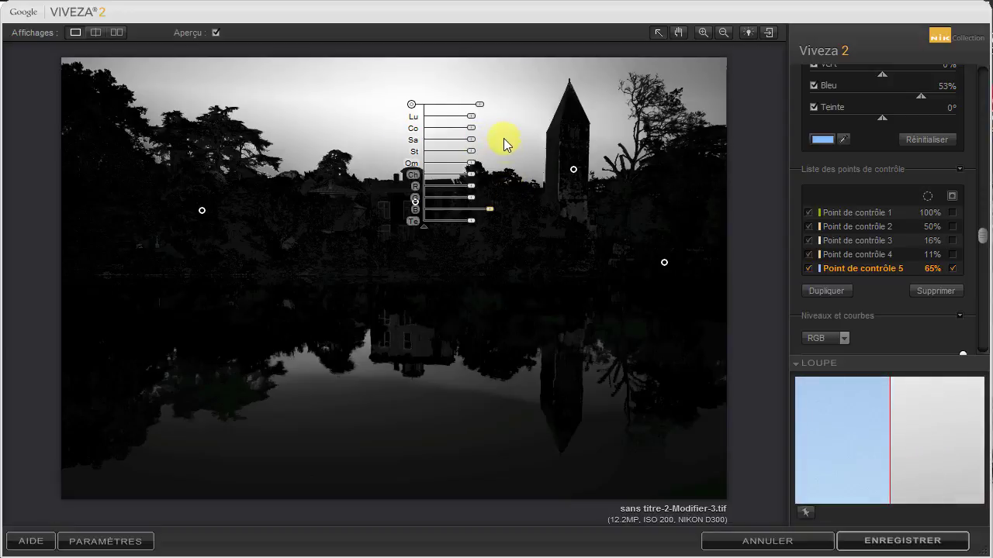
left_click(953, 268)
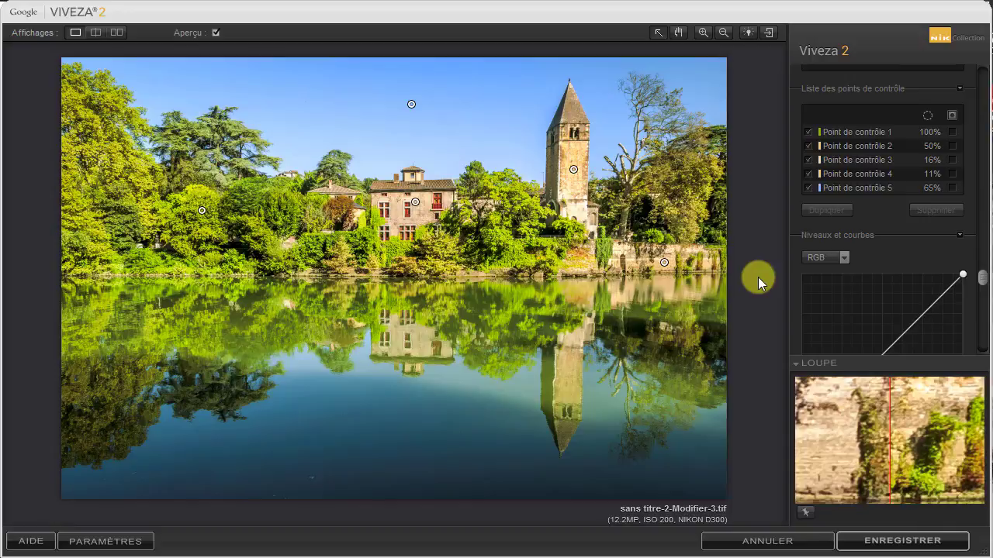
Add a control point on the trees' reflection in the water, with size 85% and Saturation -74%.
left_click_drag(984, 274, 980, 80)
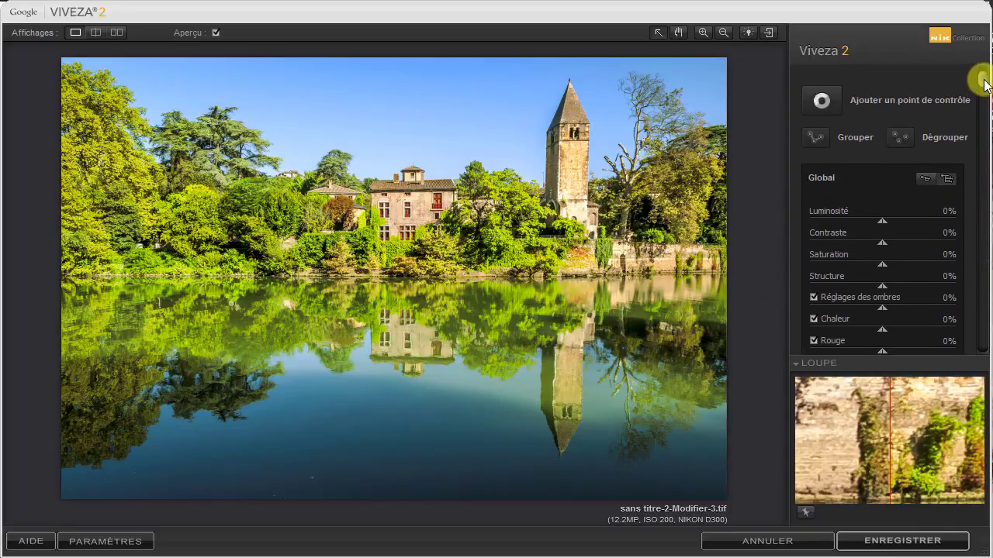
left_click(831, 105)
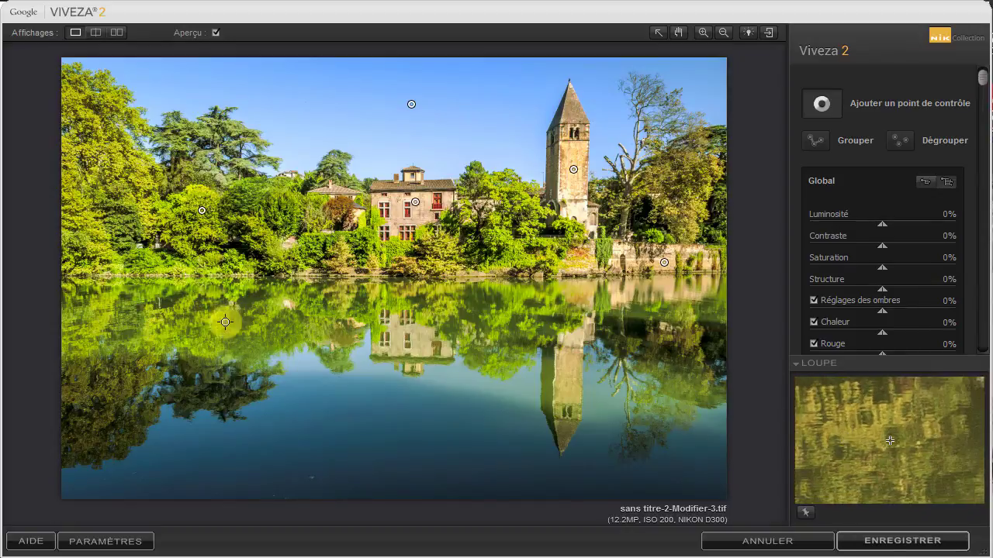
left_click(195, 317)
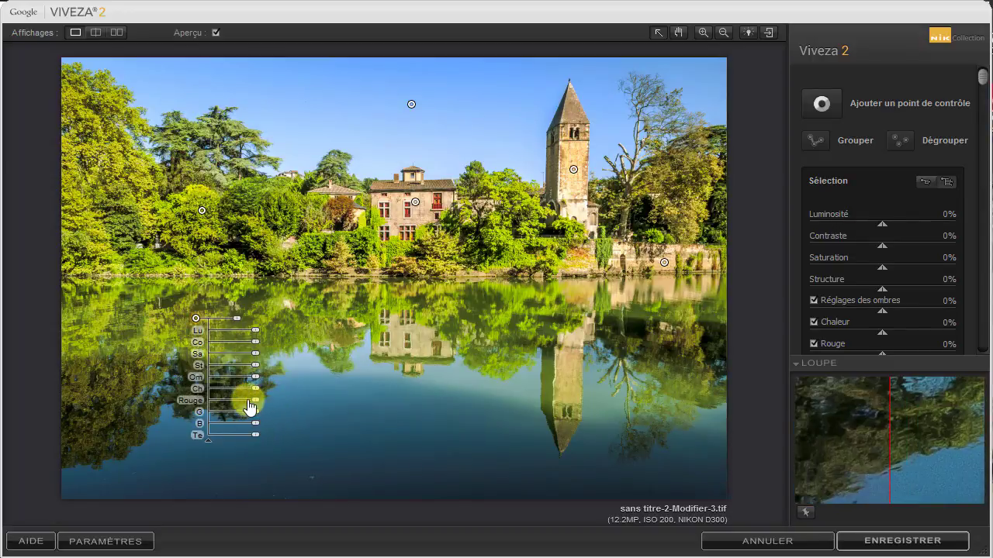
left_click(257, 354)
left_click_drag(257, 353, 280, 337)
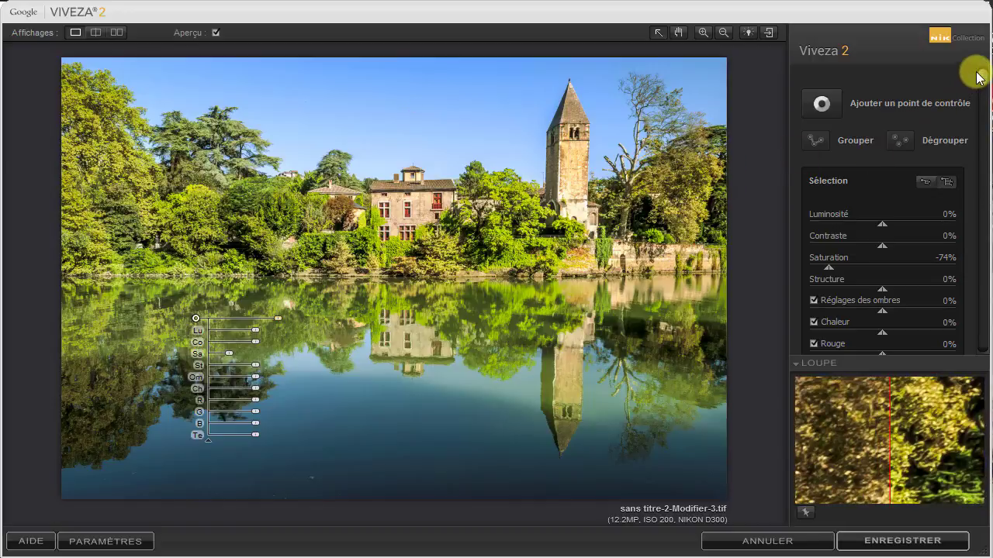
Select the greenery's control point (Point de contrôle 1) and shift its Teinte to 24°.
left_click_drag(979, 76, 908, 245)
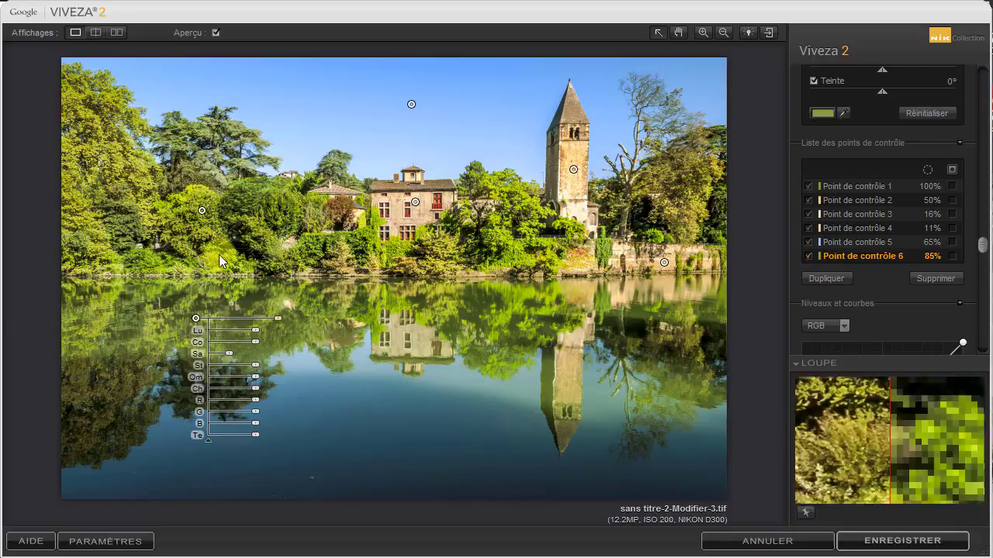
left_click(203, 214)
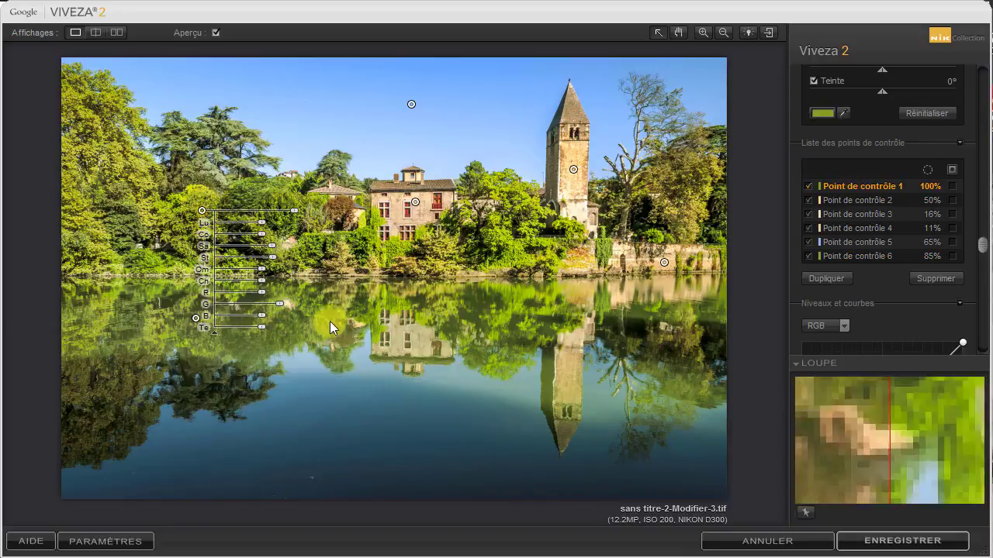
left_click_drag(262, 329, 253, 330)
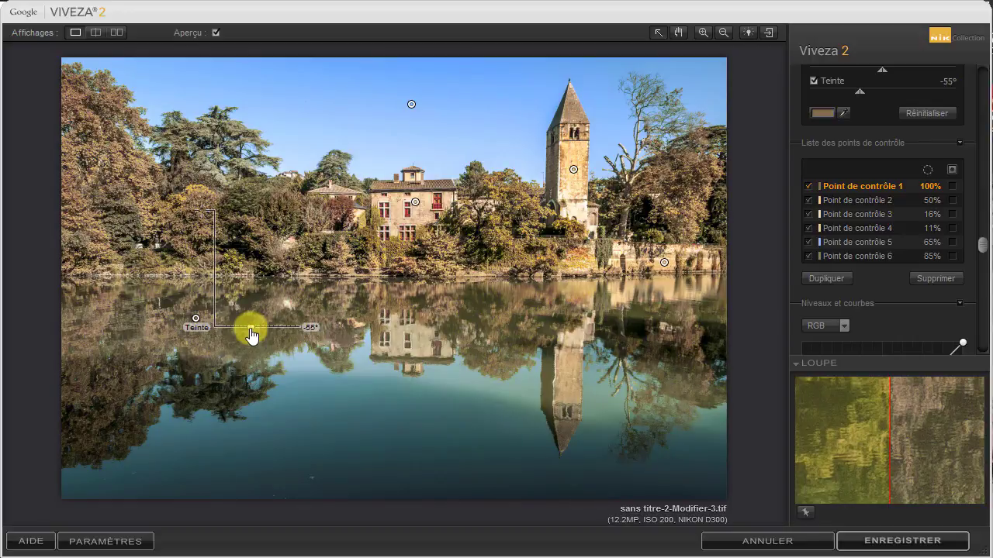
left_click_drag(252, 336, 268, 335)
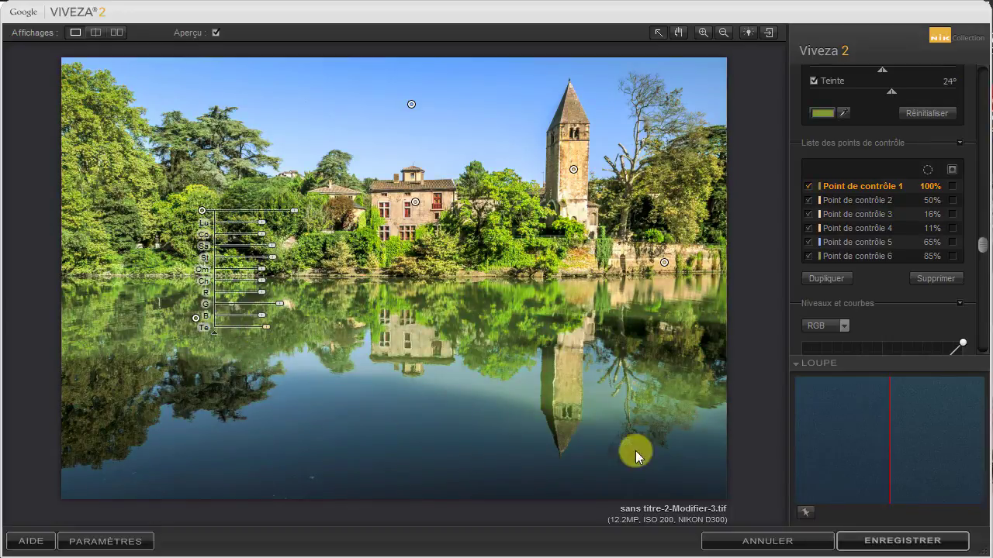
Add a control point on the upper part of the stone tower and enlarge its area of effect slightly.
left_click_drag(982, 246, 982, 77)
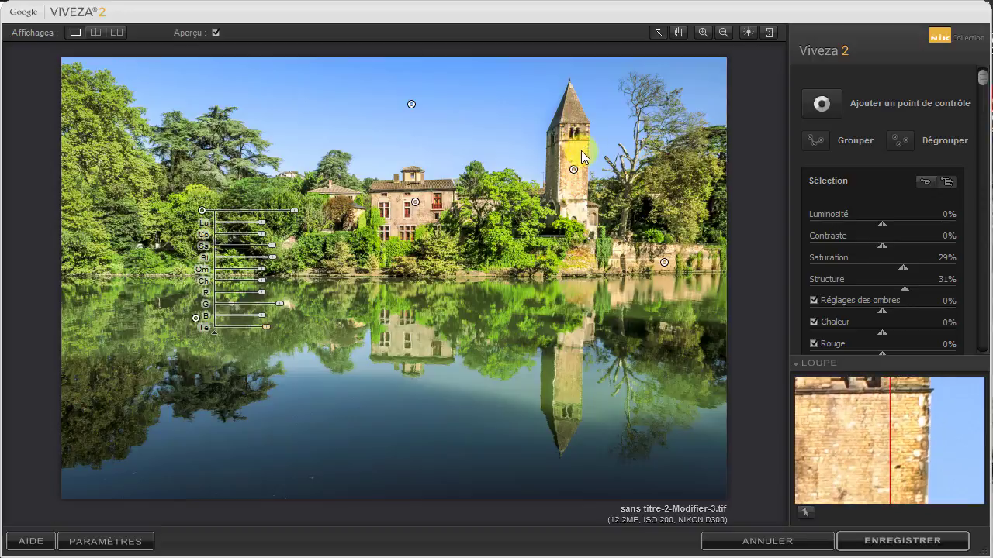
left_click(825, 104)
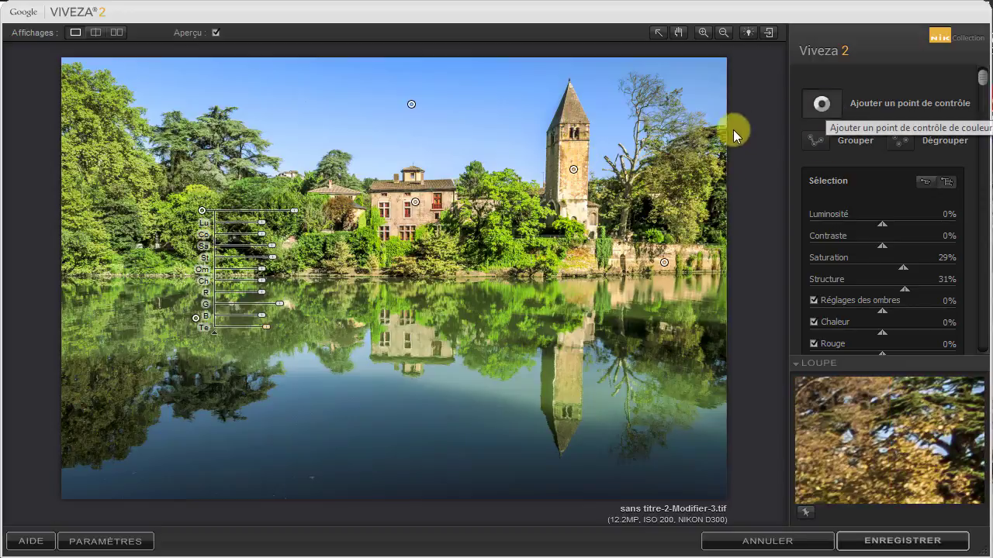
left_click(574, 150)
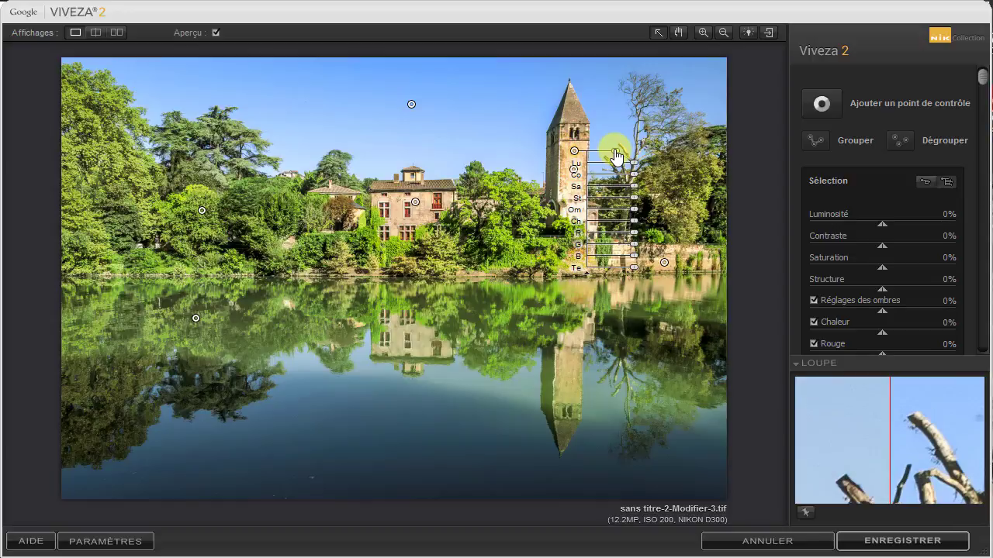
left_click_drag(613, 149, 637, 156)
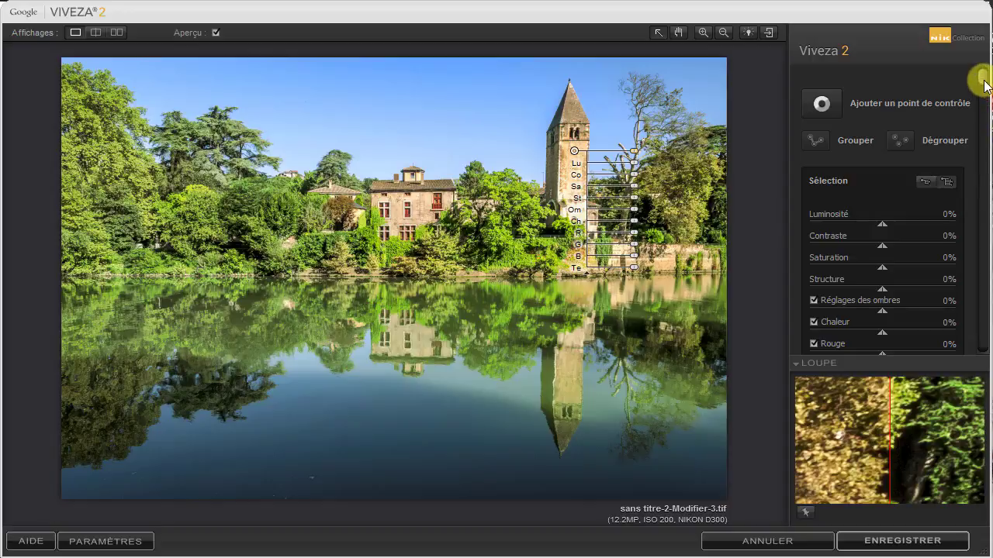
Recolour the tower's new control point by sampling the roof of the small house among the trees with the eyedropper.
left_click_drag(982, 78, 975, 193)
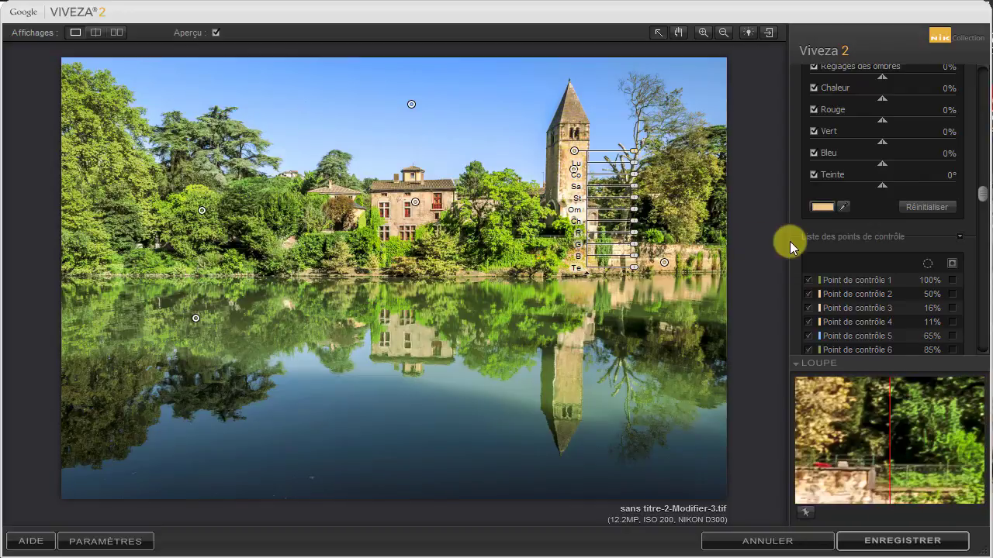
left_click(843, 210)
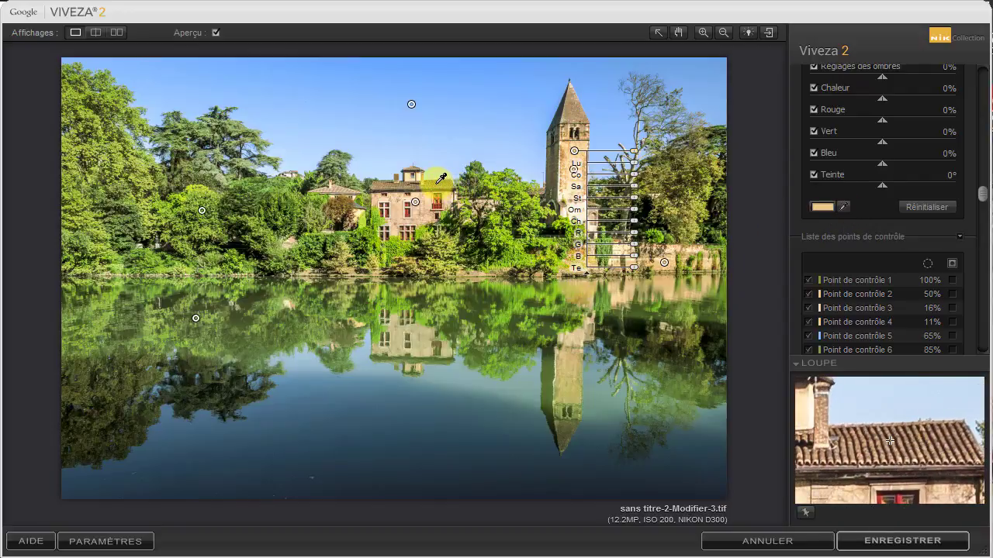
left_click(341, 183)
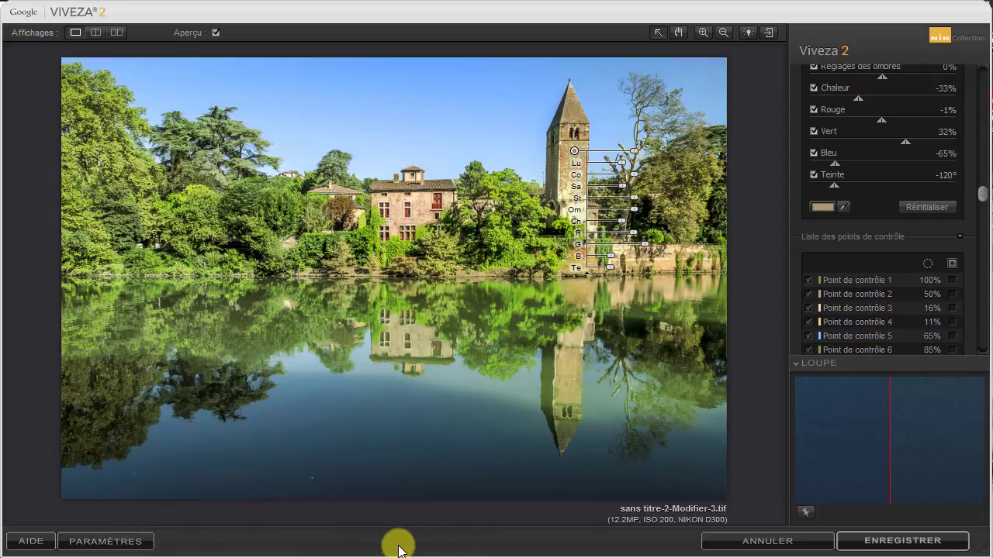
Examine the filter settings for default zoom, preview mode, aspect and control point size, and leave them without saving.
left_click(112, 546)
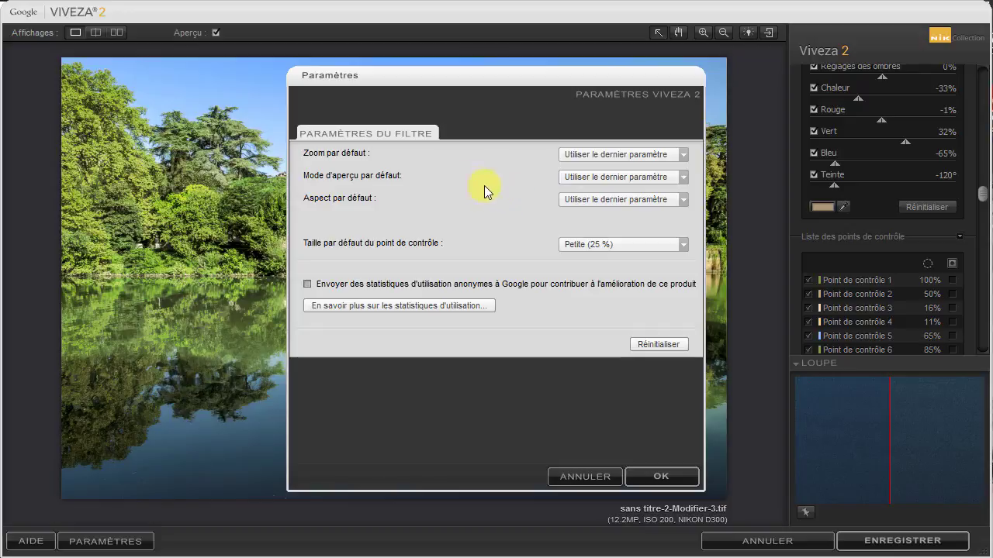
left_click(683, 155)
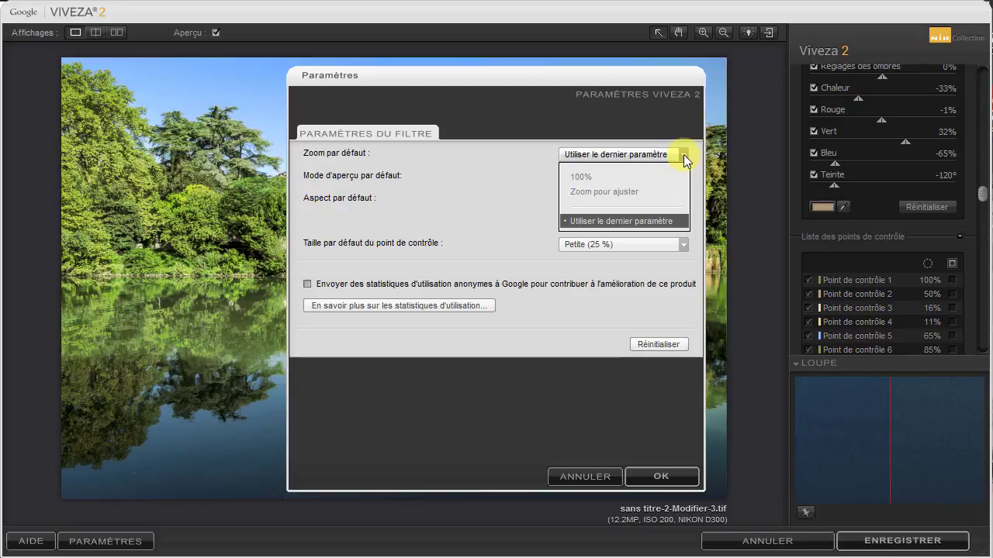
left_click(683, 155)
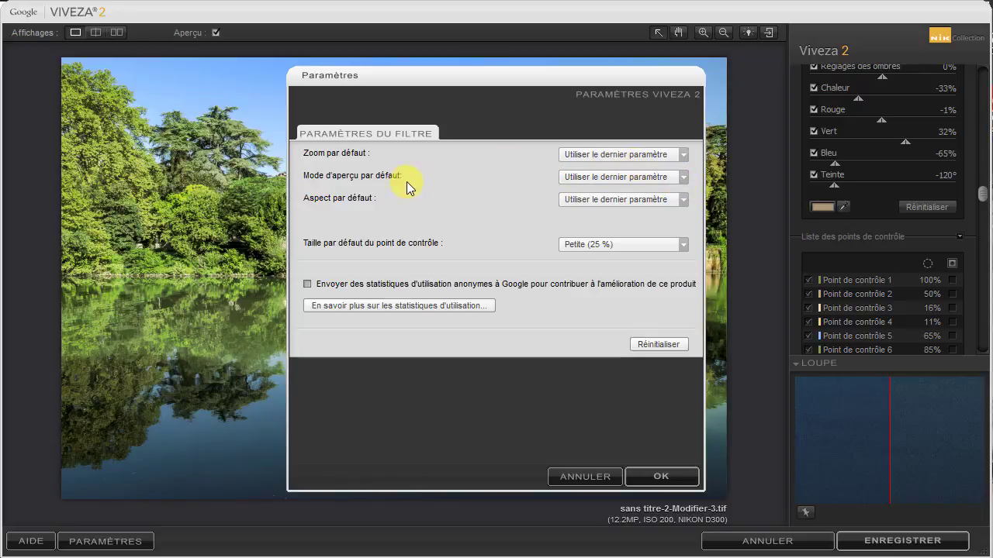
left_click(684, 180)
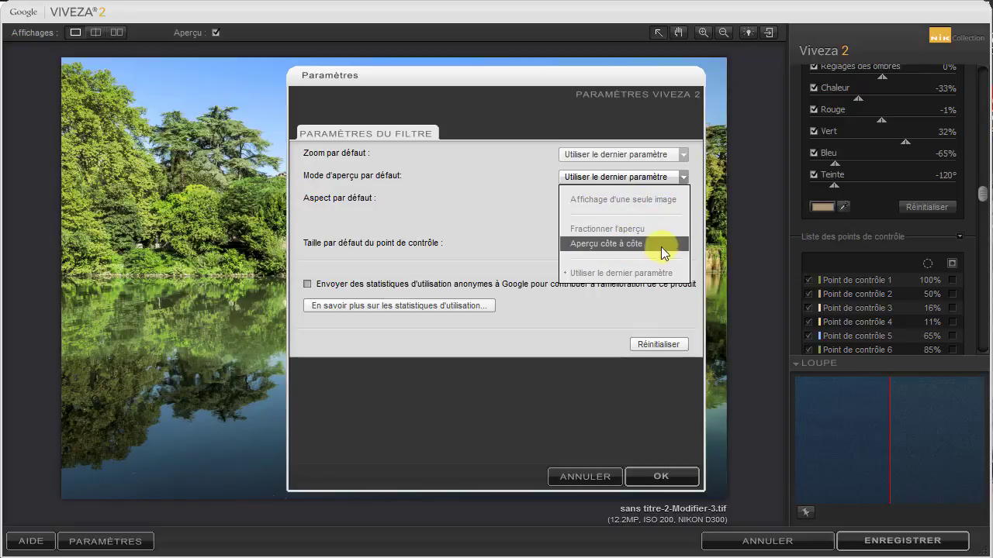
left_click(686, 178)
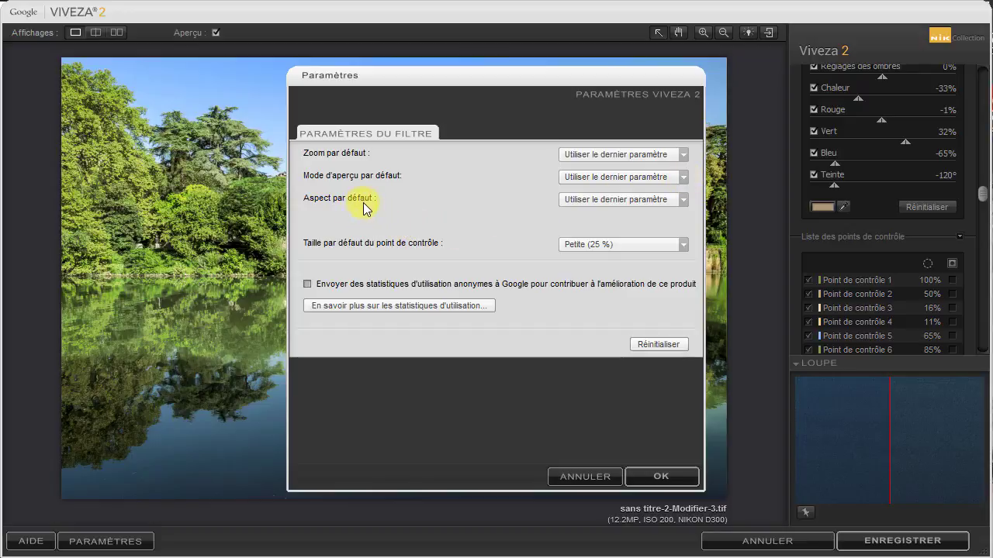
left_click(684, 199)
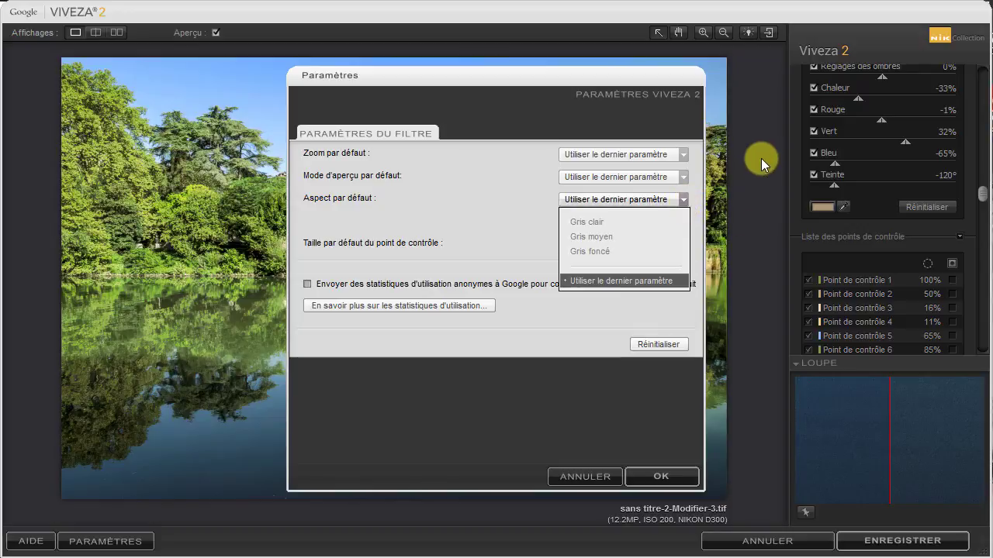
left_click(636, 281)
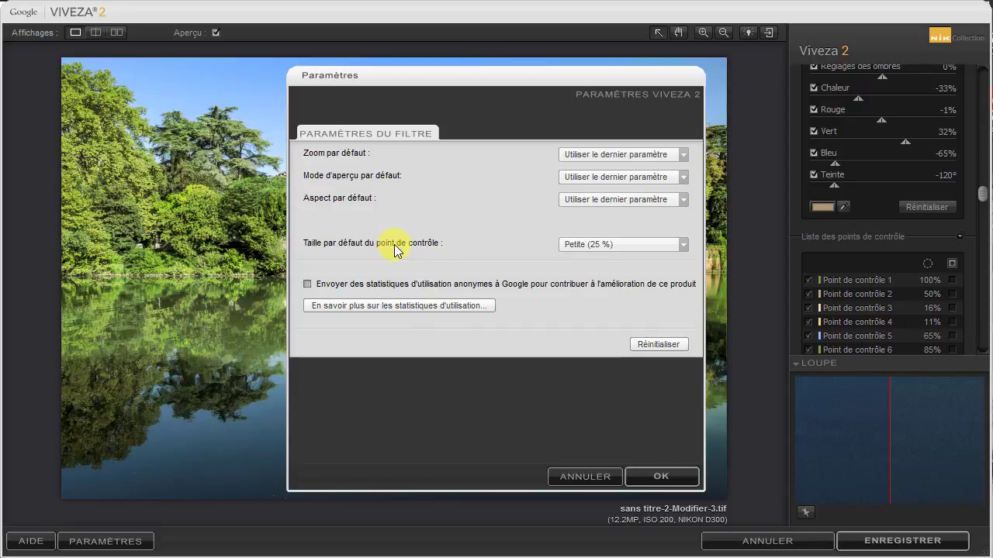
left_click(683, 244)
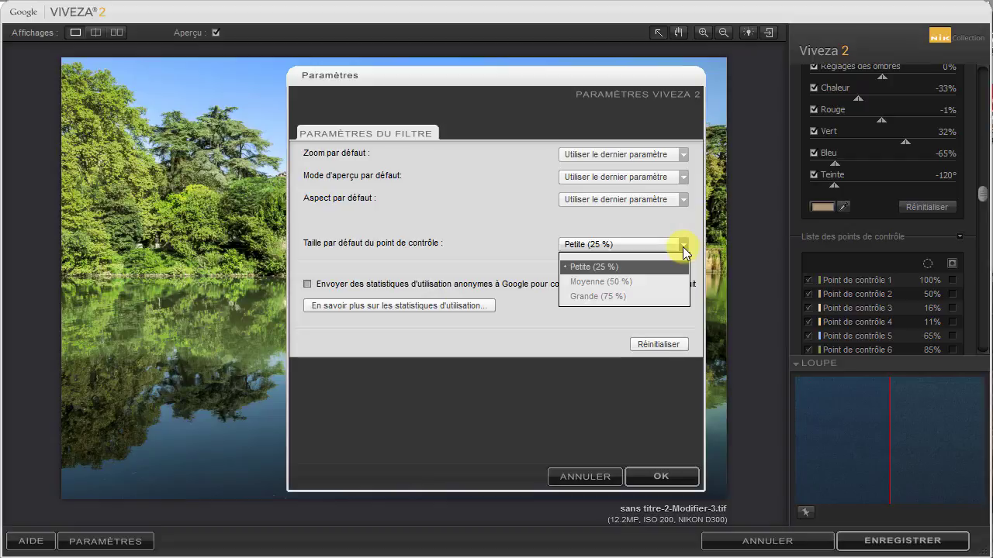
left_click(683, 246)
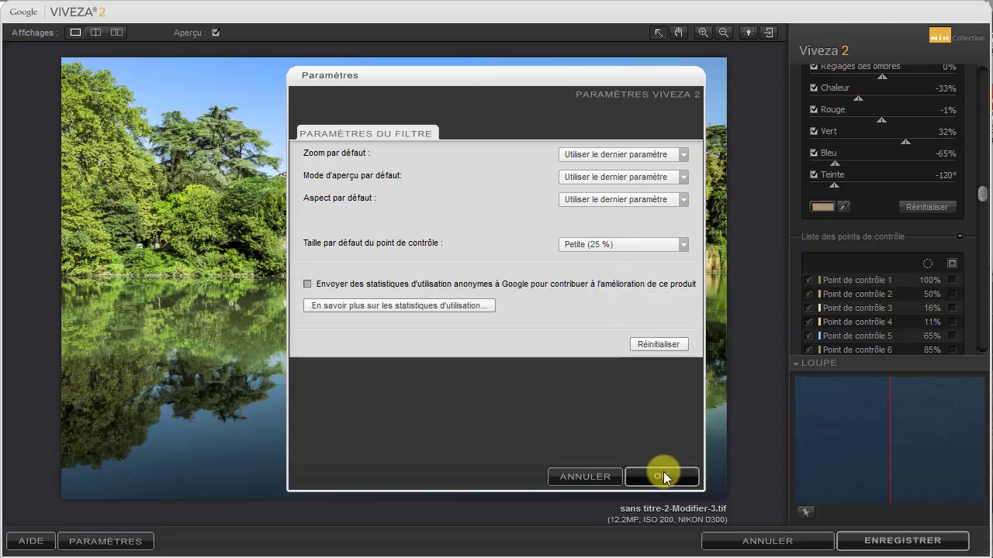
left_click(598, 473)
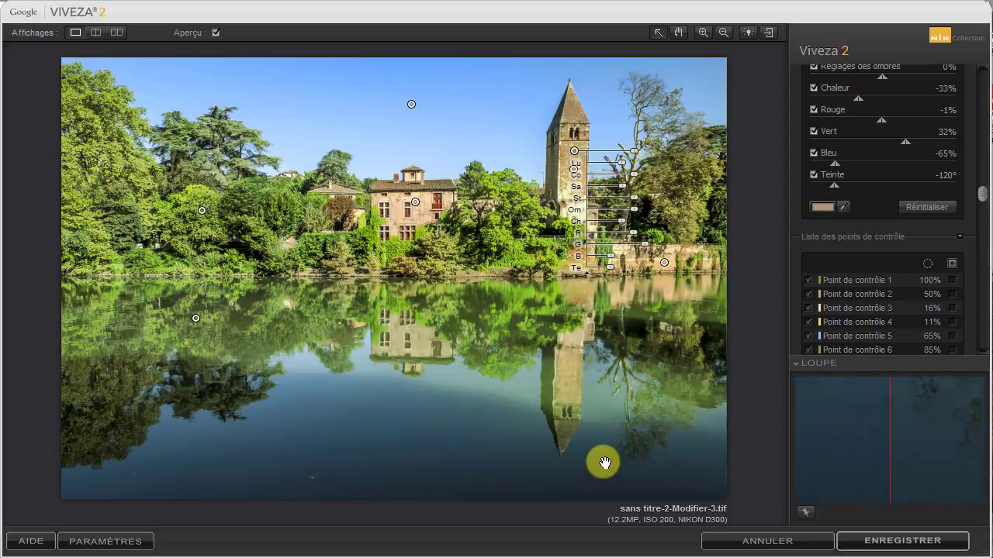